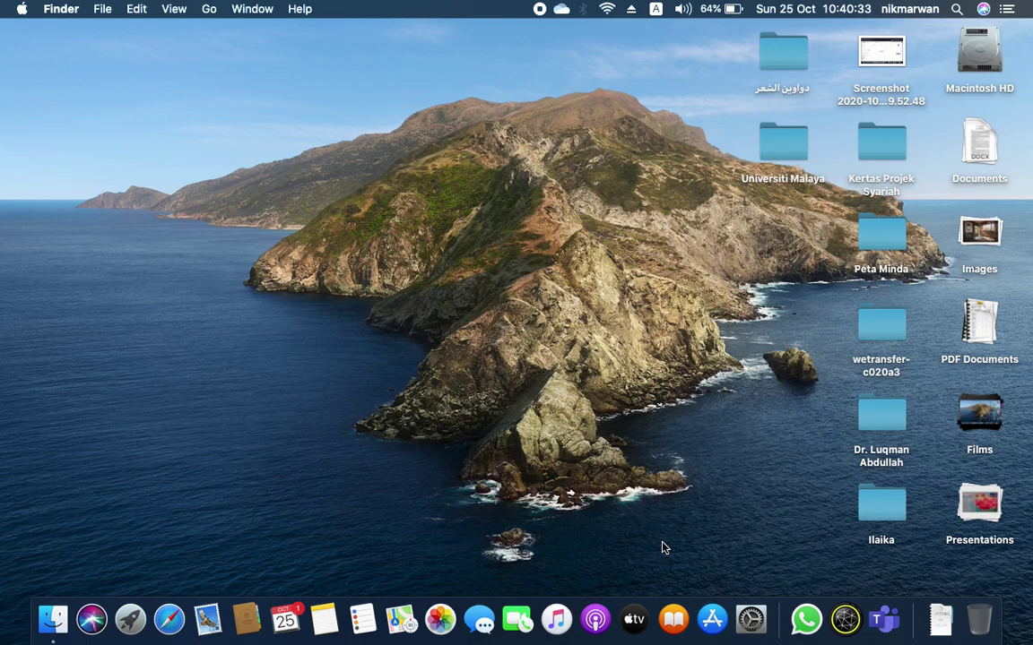
- Open Google Chrome and load the Snap Camera download page at snapcamera.snapchat.com/download/
{"action": "key", "text": "F4"}
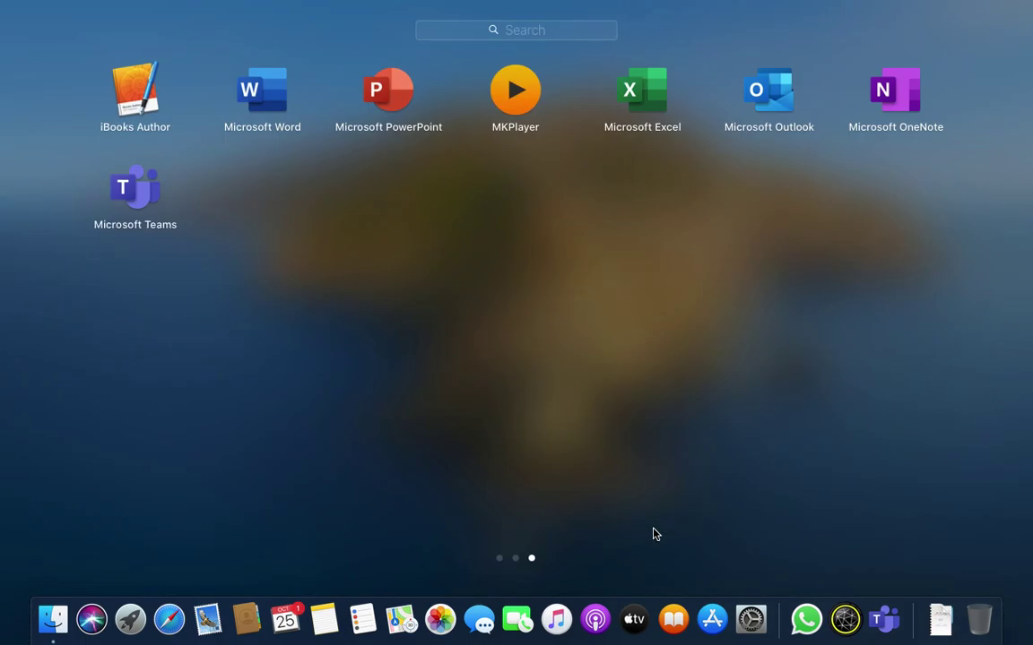
{"action": "scroll", "coordinate": [504, 377], "scroll_direction": "left", "scroll_amount": 3}
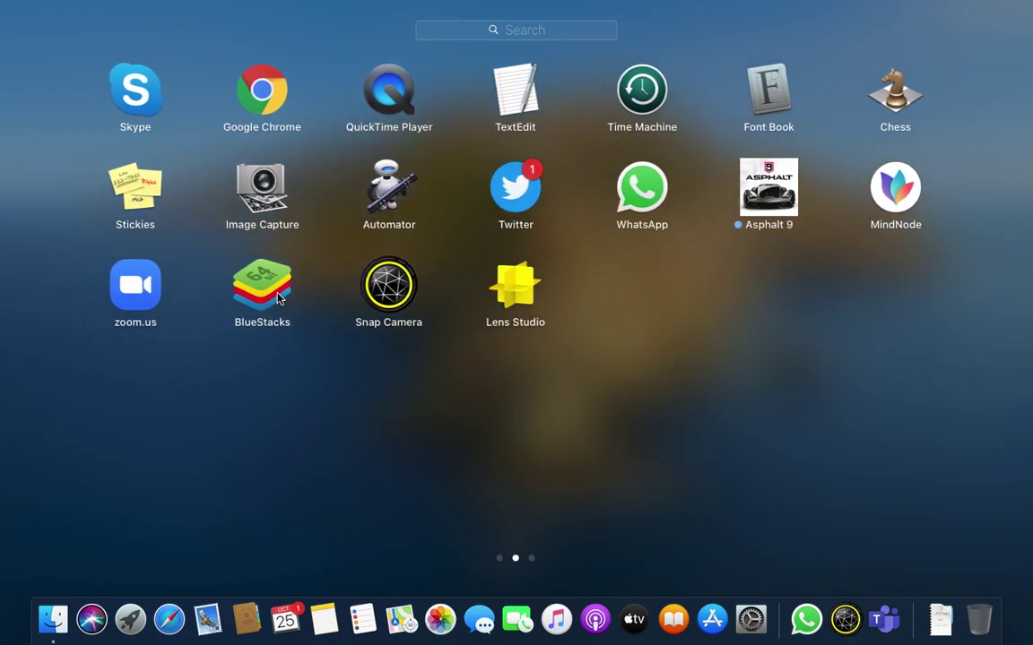
{"action": "left_click", "coordinate": [271, 132]}
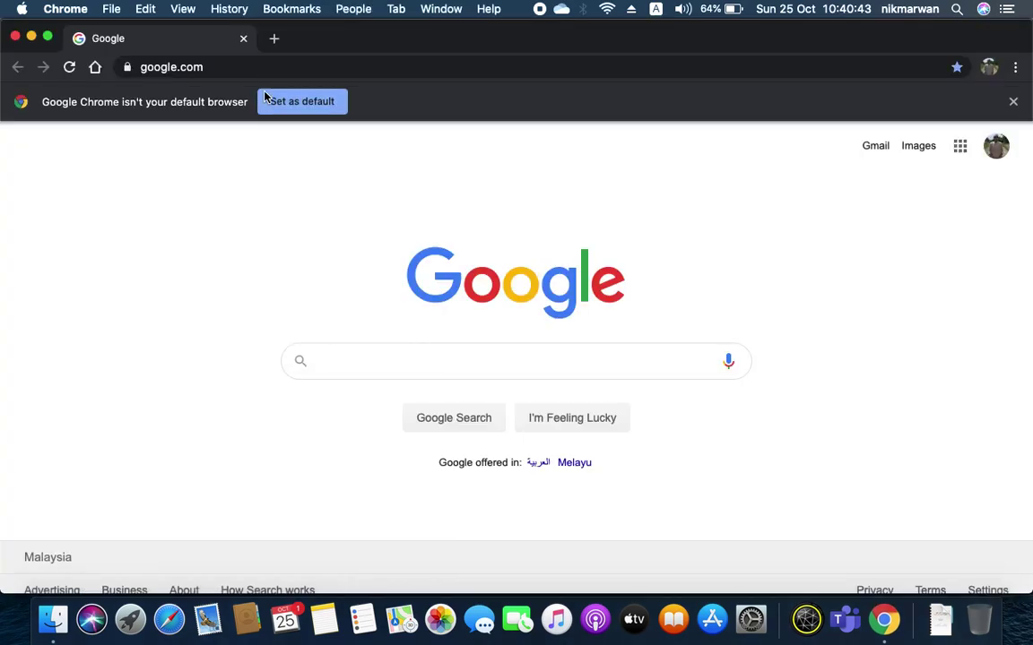
{"action": "left_click", "coordinate": [230, 68]}
{"action": "type", "text": "snap"}
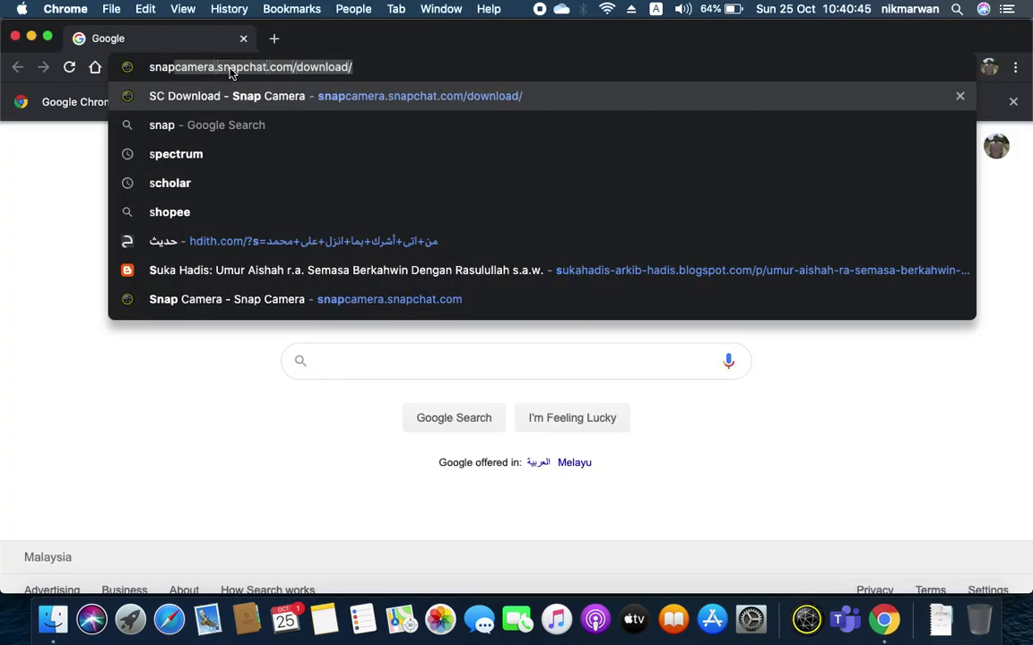
{"action": "key", "text": "Return"}
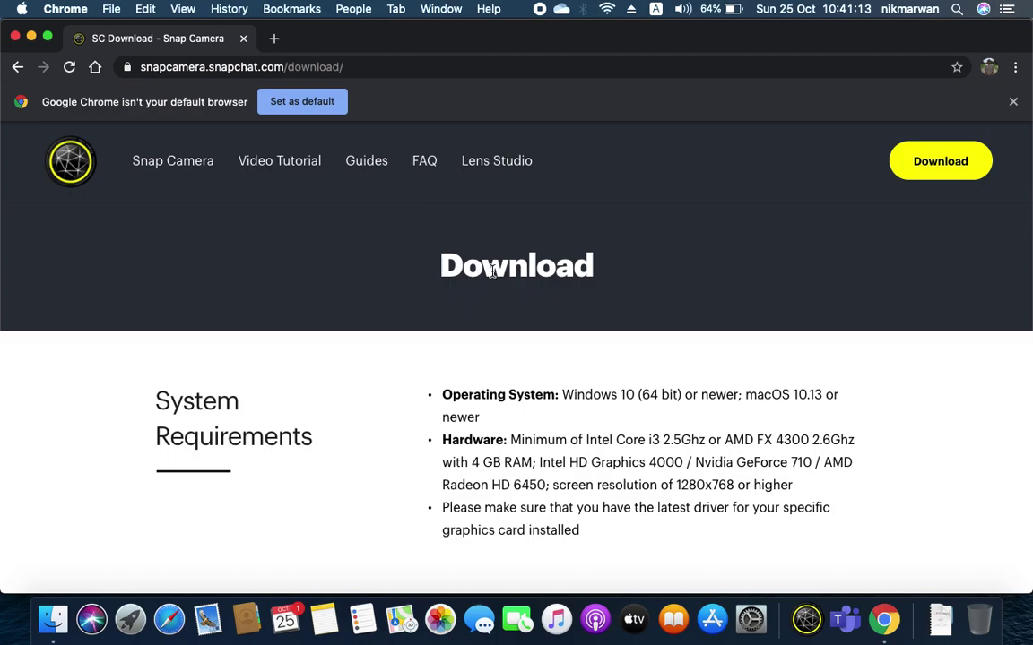
- Accept the privacy policy and license terms on the Snap Camera download form and complete its "I'm not a robot" check
{"action": "scroll", "coordinate": [370, 314], "scroll_direction": "down", "scroll_amount": 10}
{"action": "scroll", "coordinate": [370, 315], "scroll_direction": "down", "scroll_amount": 3}
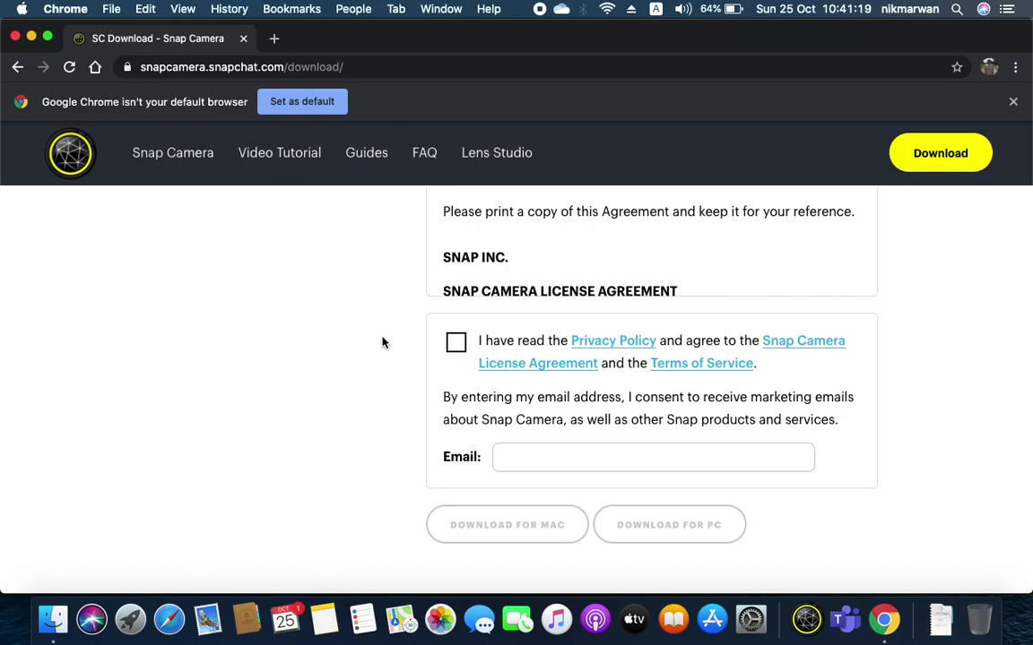
{"action": "left_click", "coordinate": [455, 341]}
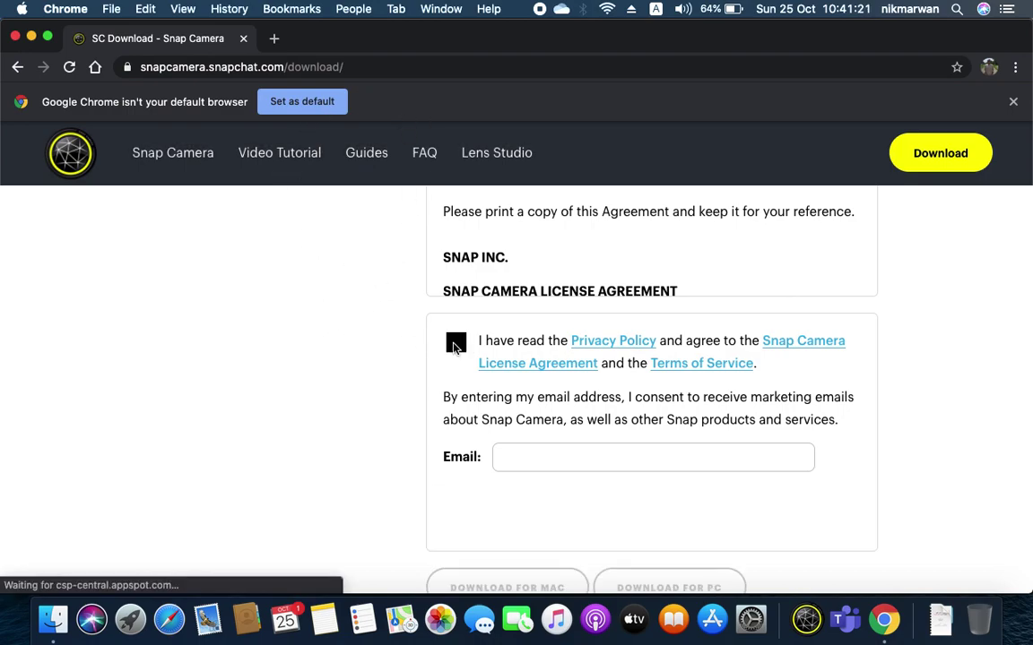
{"action": "scroll", "coordinate": [333, 361], "scroll_direction": "down", "scroll_amount": 3}
{"action": "left_click", "coordinate": [465, 359]}
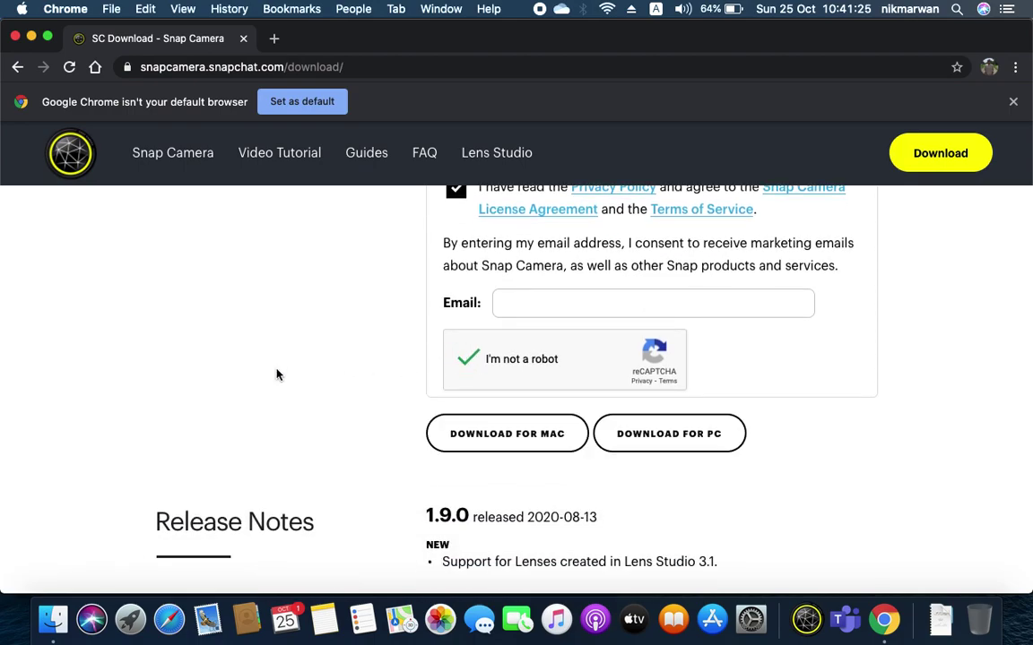
{"action": "scroll", "coordinate": [277, 375], "scroll_direction": "down", "scroll_amount": 2}
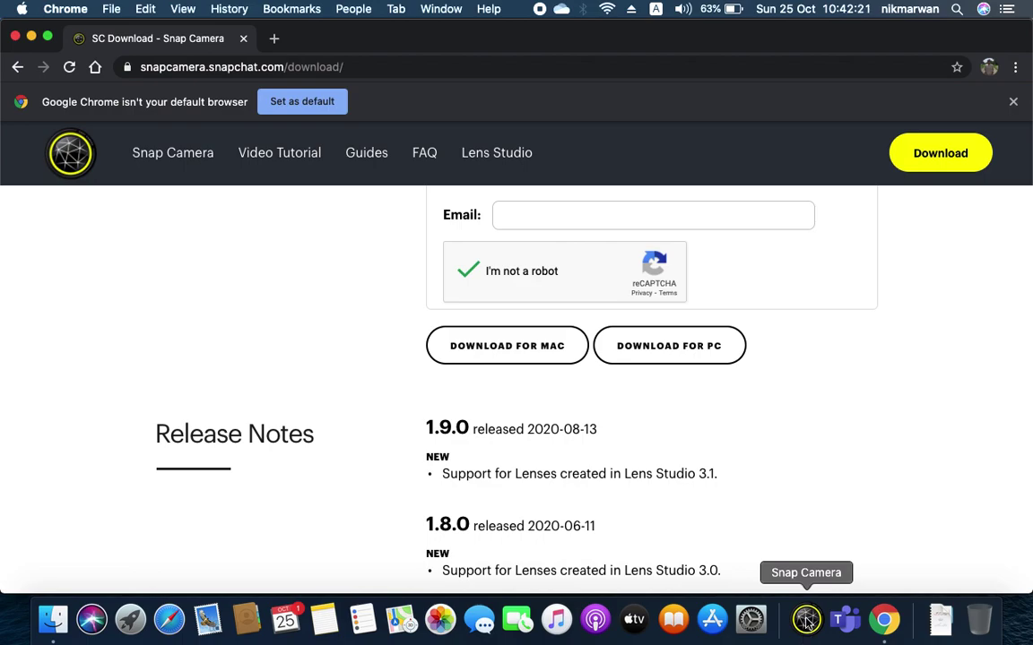
- Switch to Snap Camera and apply the BS APIUM 1 lens from the favorites
{"action": "left_click", "coordinate": [806, 620]}
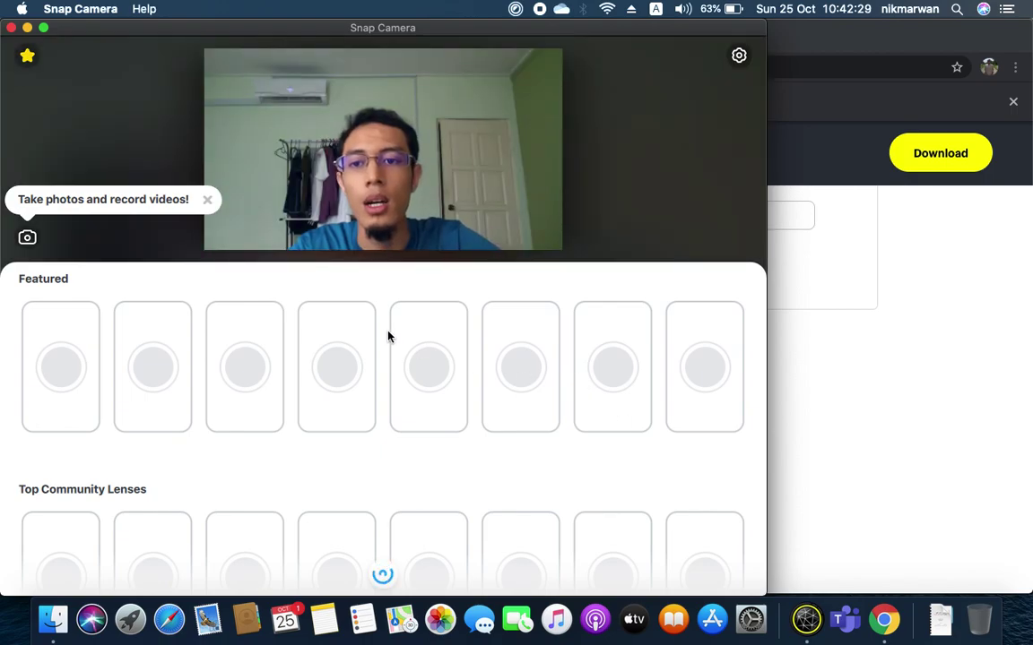
{"action": "left_click", "coordinate": [26, 56]}
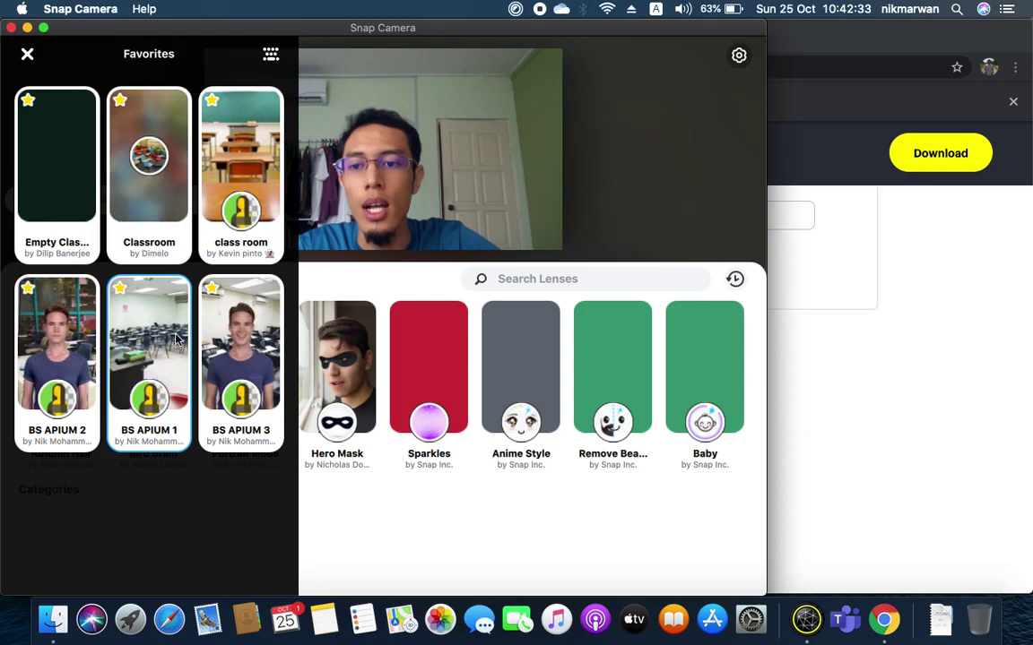
{"action": "left_click", "coordinate": [149, 349]}
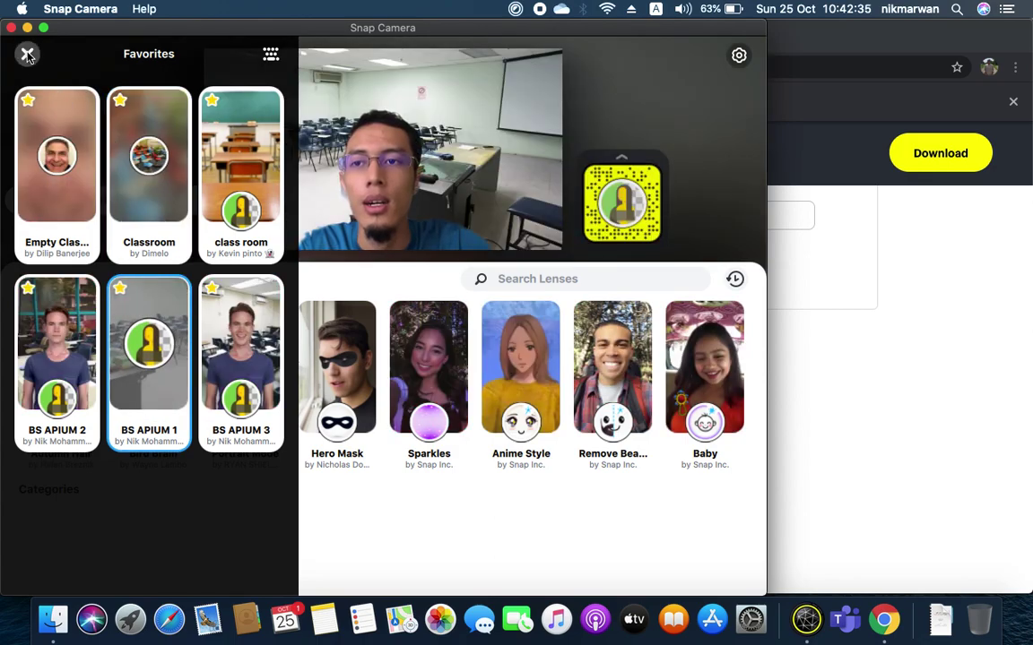
{"action": "left_click", "coordinate": [27, 55]}
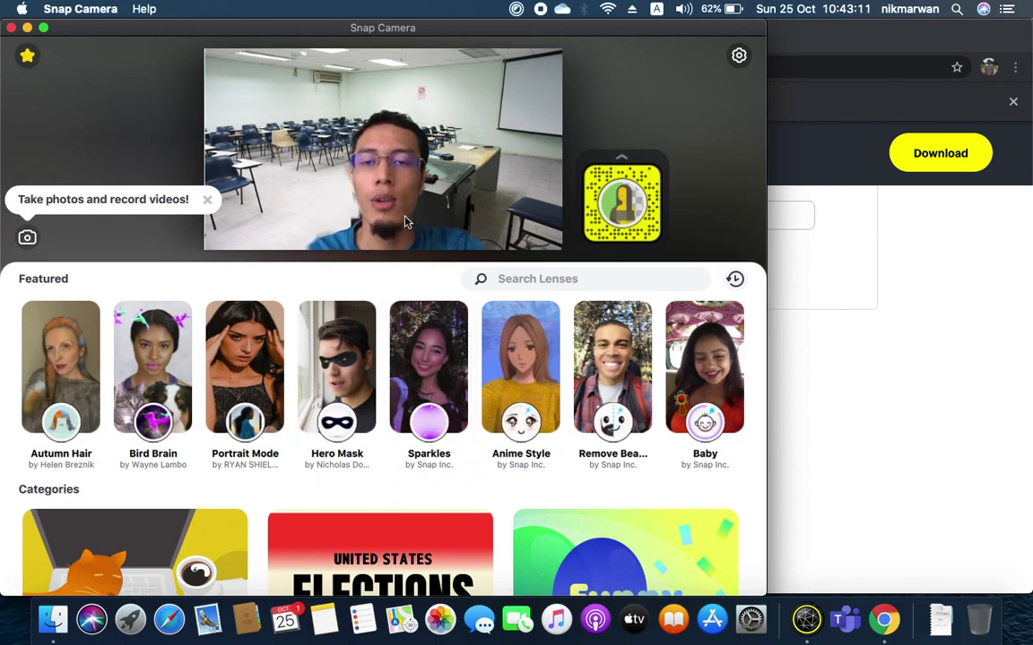
- Search the lenses for "bs apium" and apply BS APIUM 3 after trying BS APIUM 2
{"action": "left_click", "coordinate": [520, 281]}
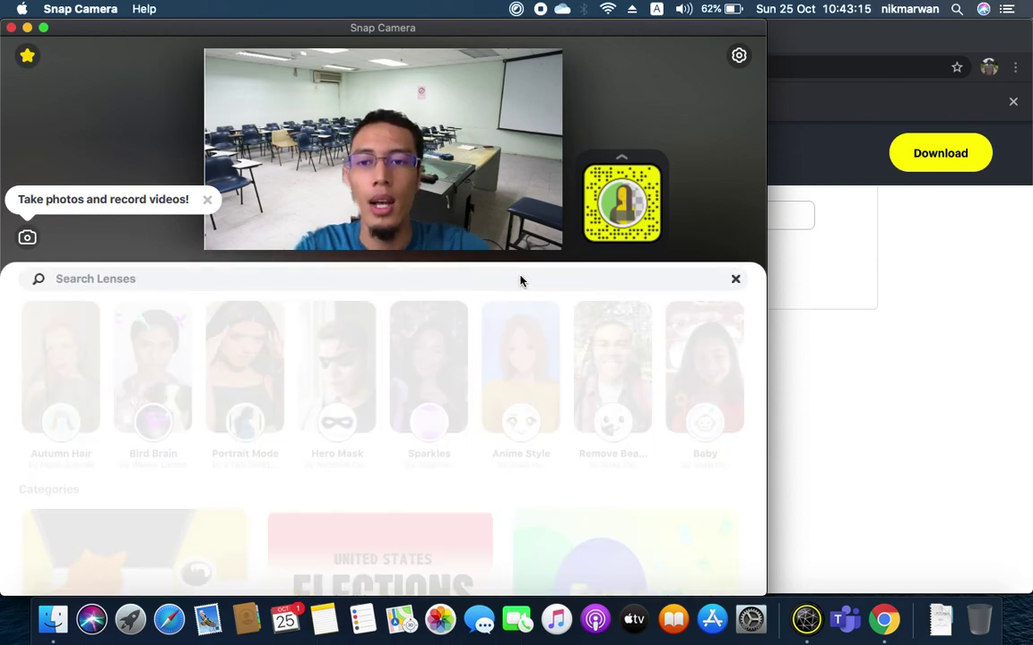
{"action": "type", "text": "bs ap"}
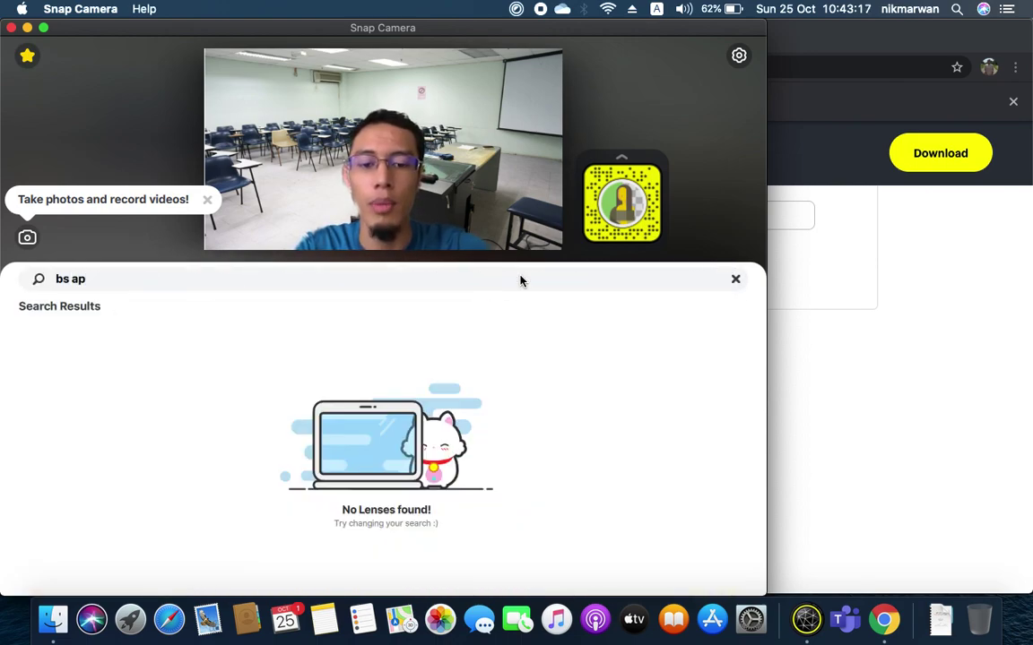
{"action": "type", "text": "ium"}
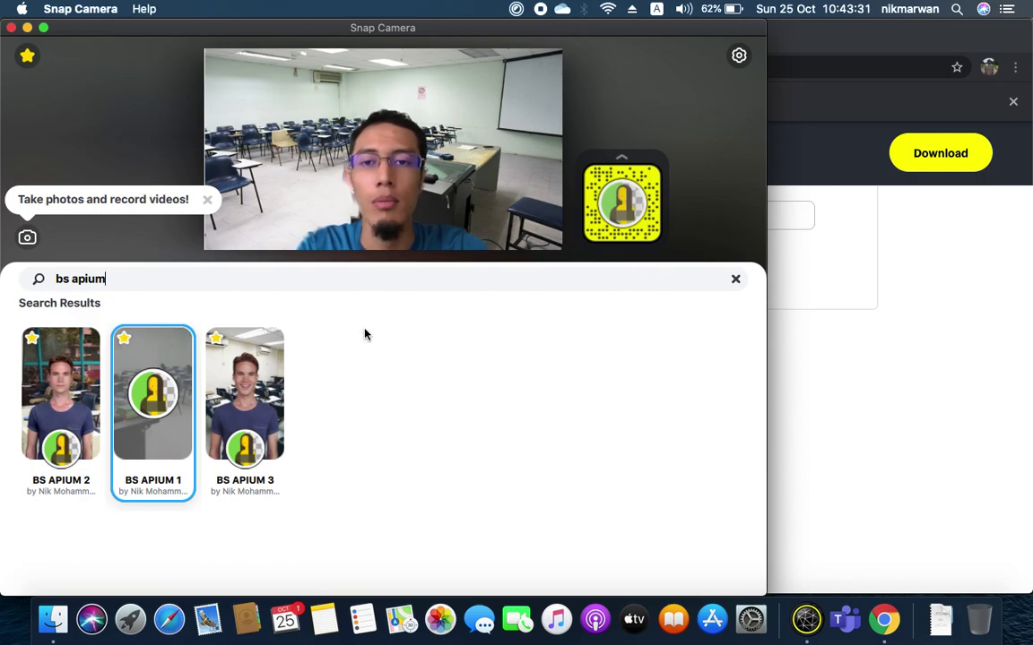
{"action": "left_click", "coordinate": [49, 398]}
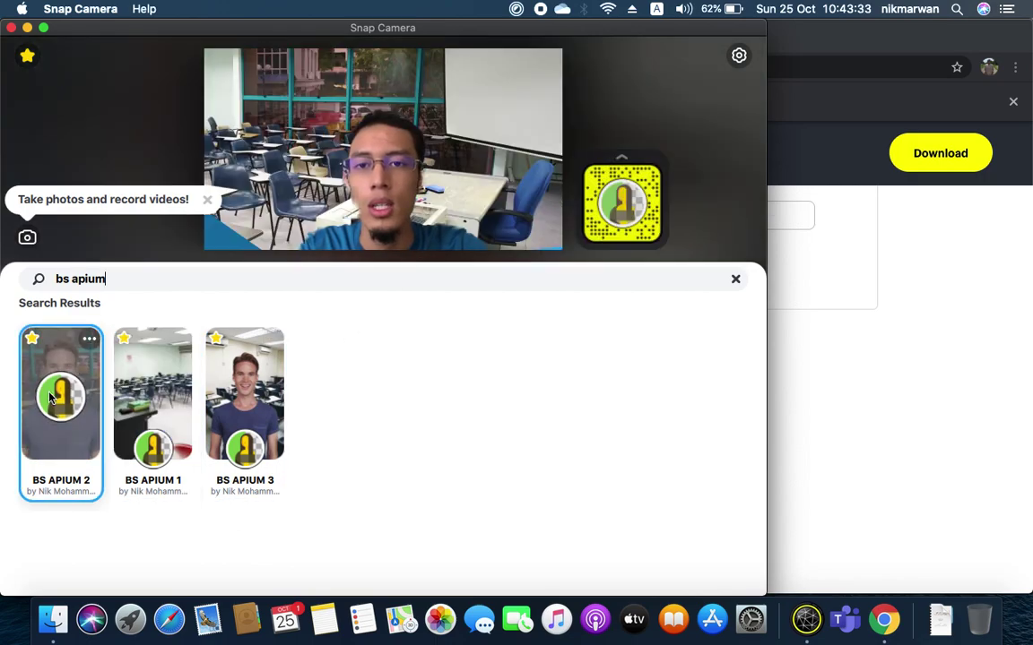
{"action": "left_click", "coordinate": [232, 428]}
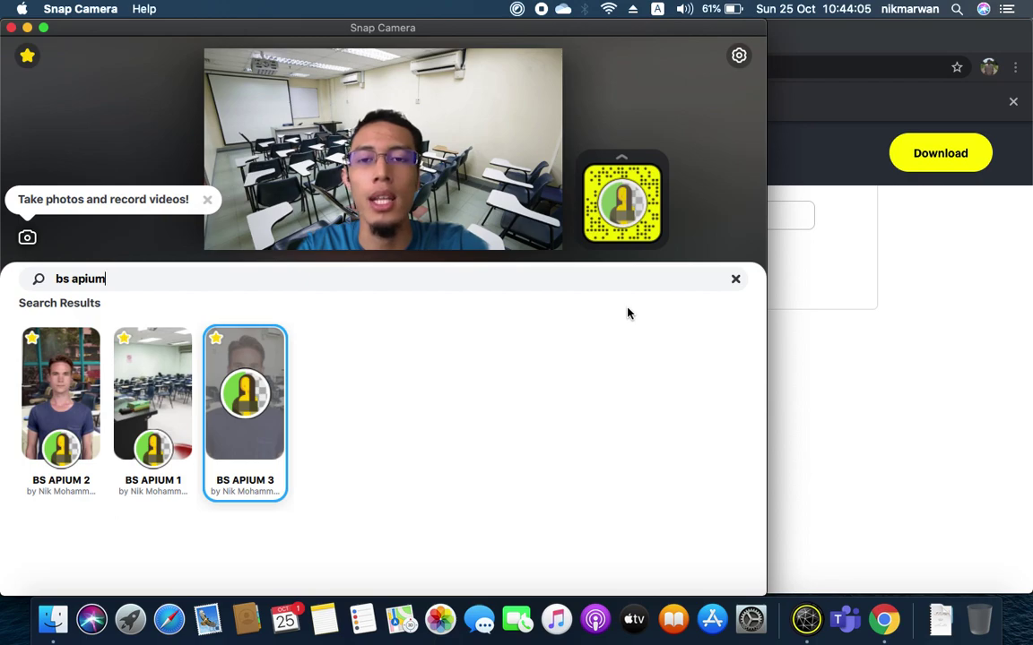
- Switch to Google Chrome and open meet.google.com in a new tab
{"action": "left_click", "coordinate": [805, 271]}
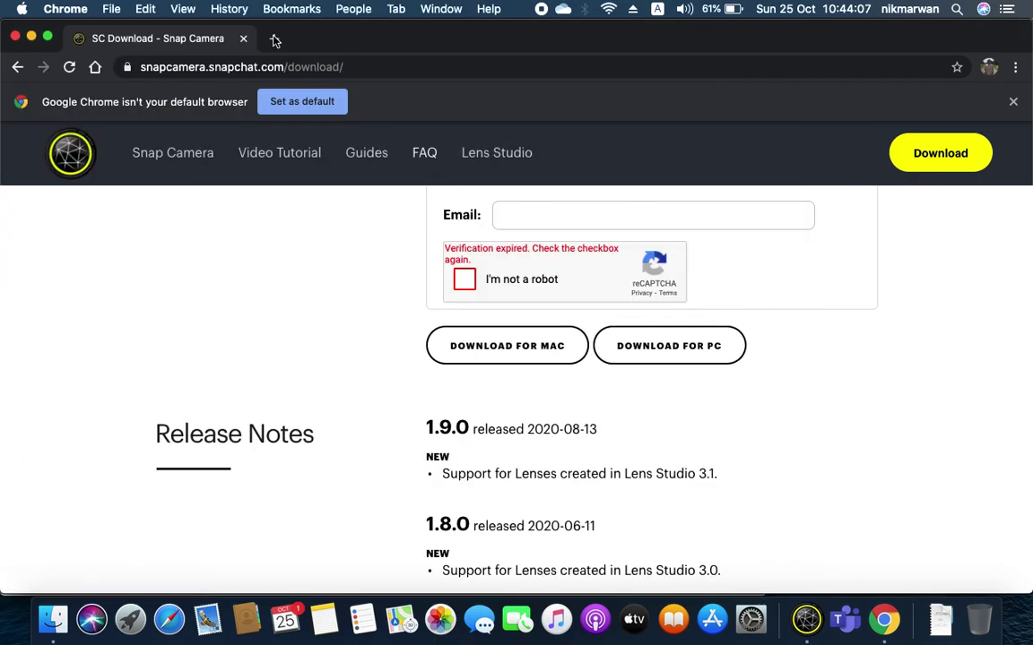
{"action": "key", "text": "super+t"}
{"action": "type", "text": "meet.google.com"}
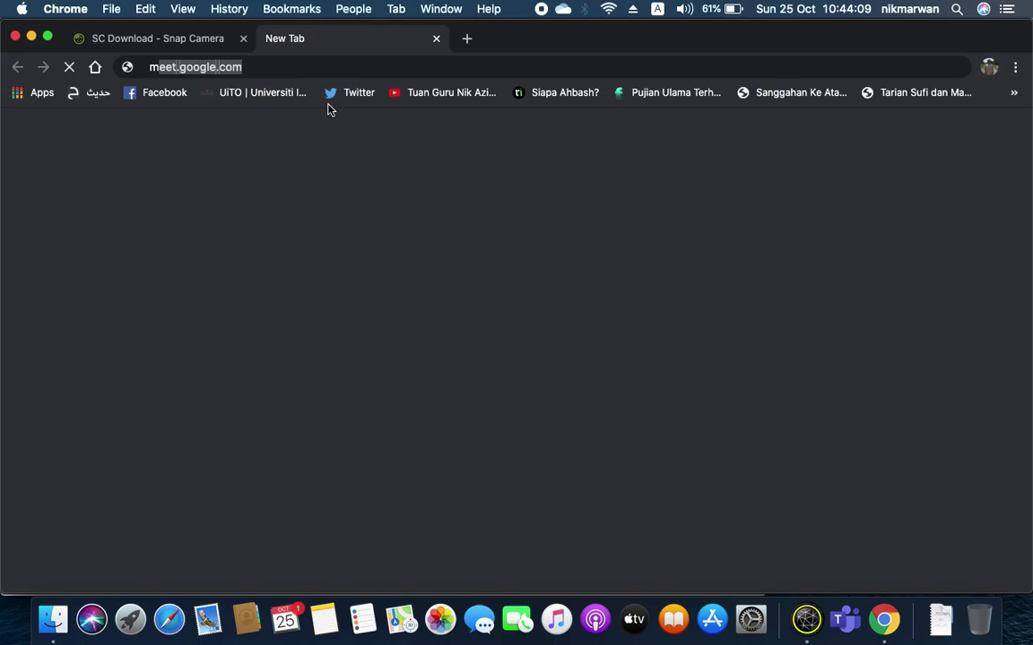
{"action": "key", "text": "Return"}
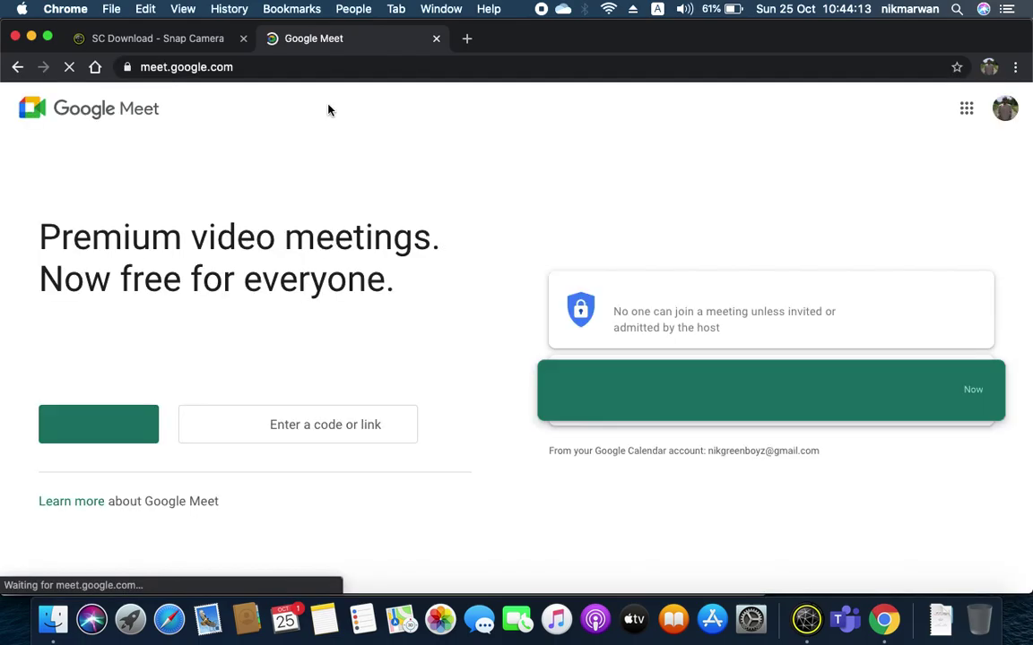
- Start an instant Google Meet meeting to preview the lens background, and close its tab without joining
{"action": "left_click", "coordinate": [102, 435]}
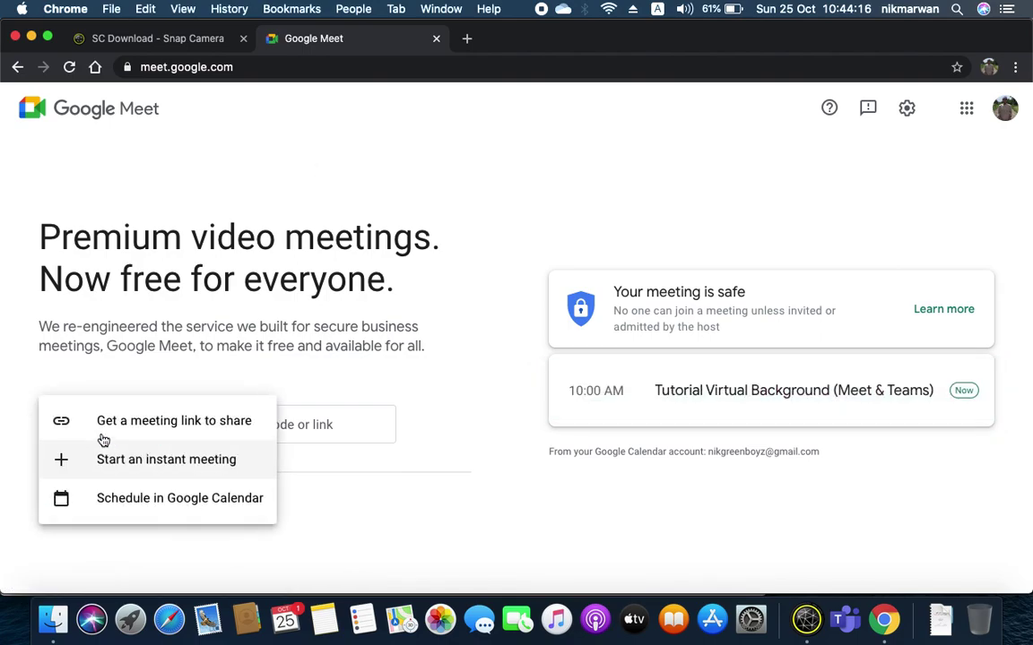
{"action": "left_click", "coordinate": [130, 477]}
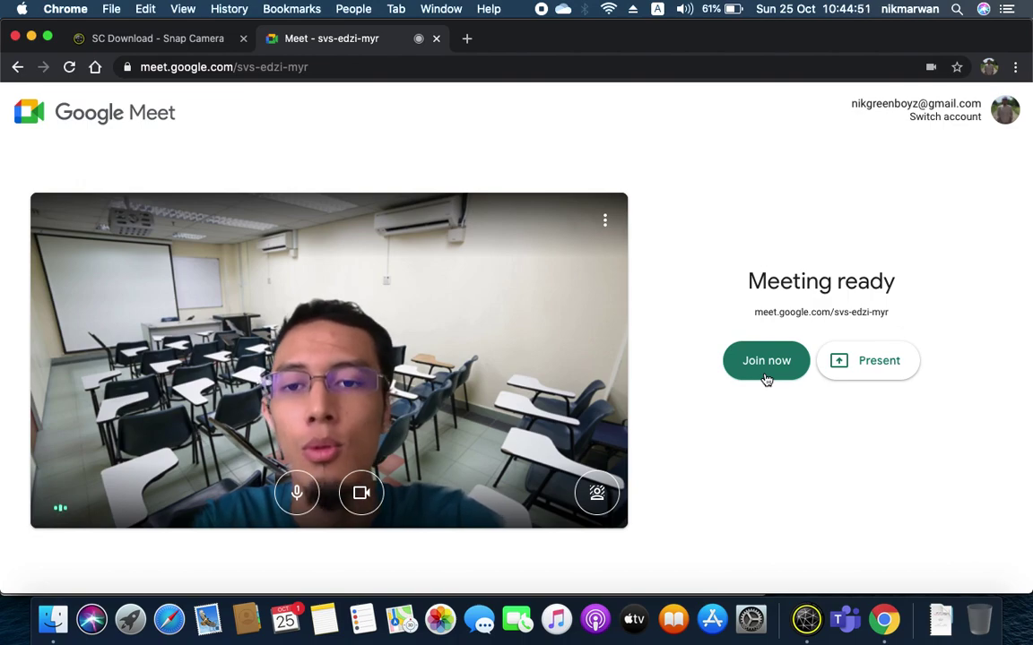
{"action": "left_click", "coordinate": [436, 39]}
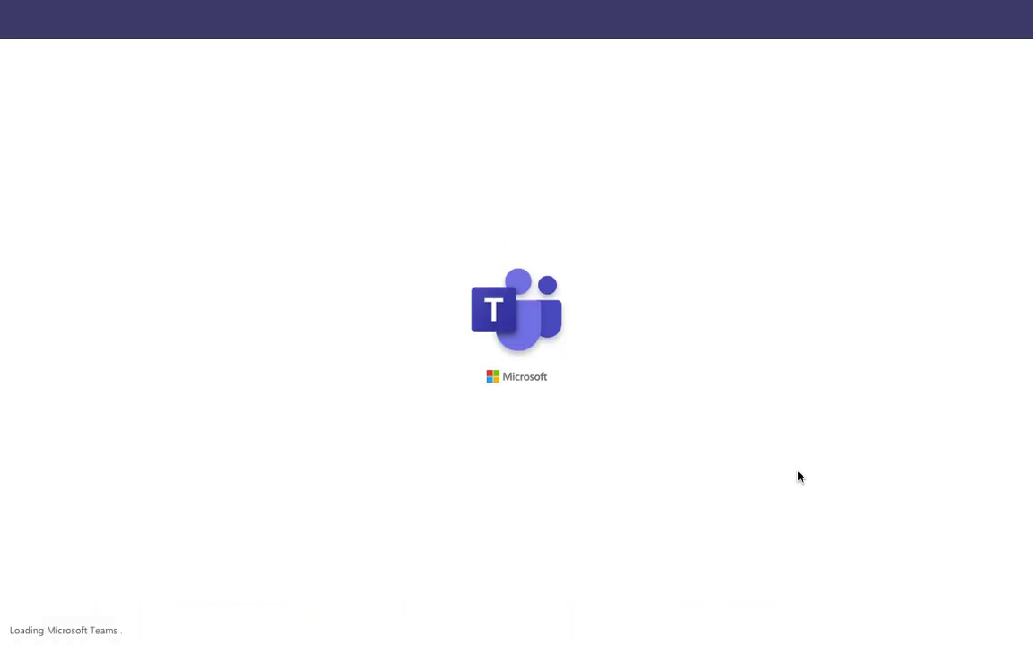
- Switch to Snap Camera to check the active lens and return to Microsoft Teams
{"action": "mouse_move", "coordinate": [804, 640]}
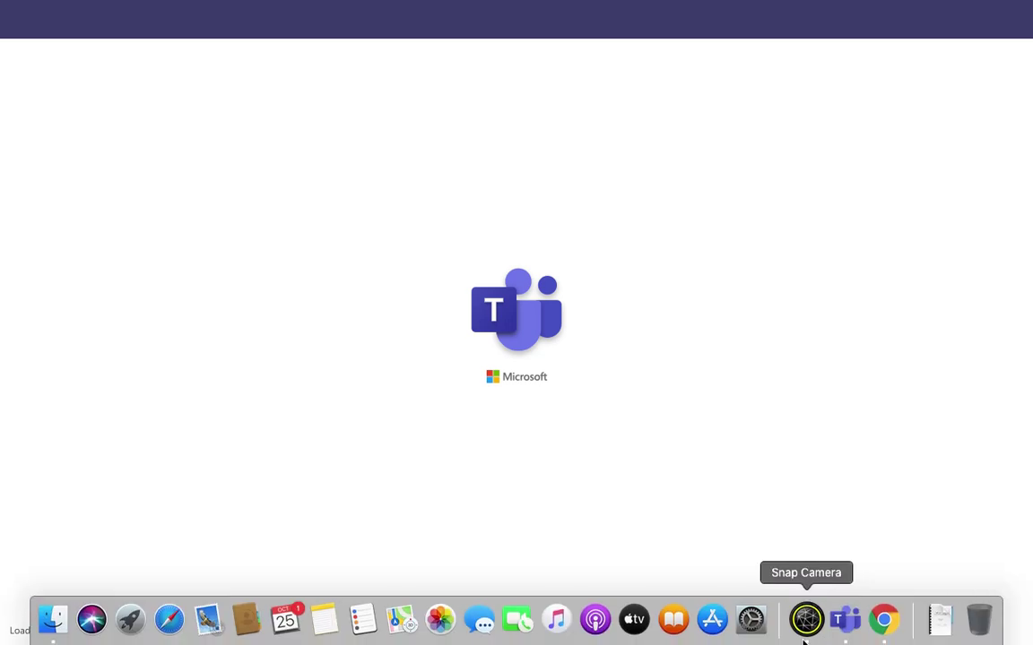
{"action": "left_click", "coordinate": [807, 620]}
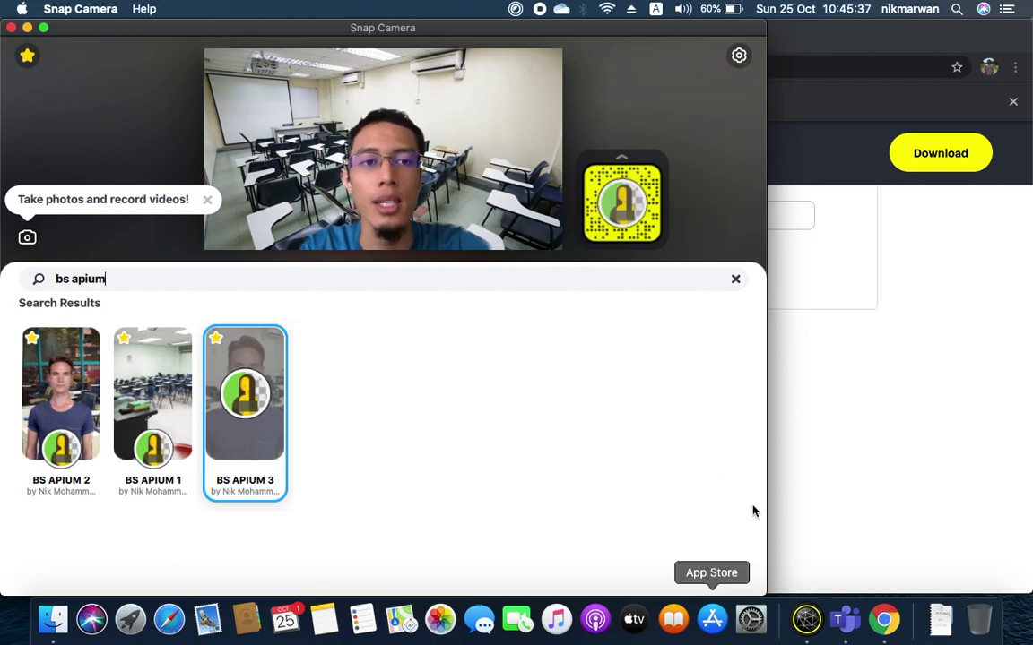
{"action": "left_click", "coordinate": [826, 503]}
{"action": "key", "text": "ctrl+Right"}
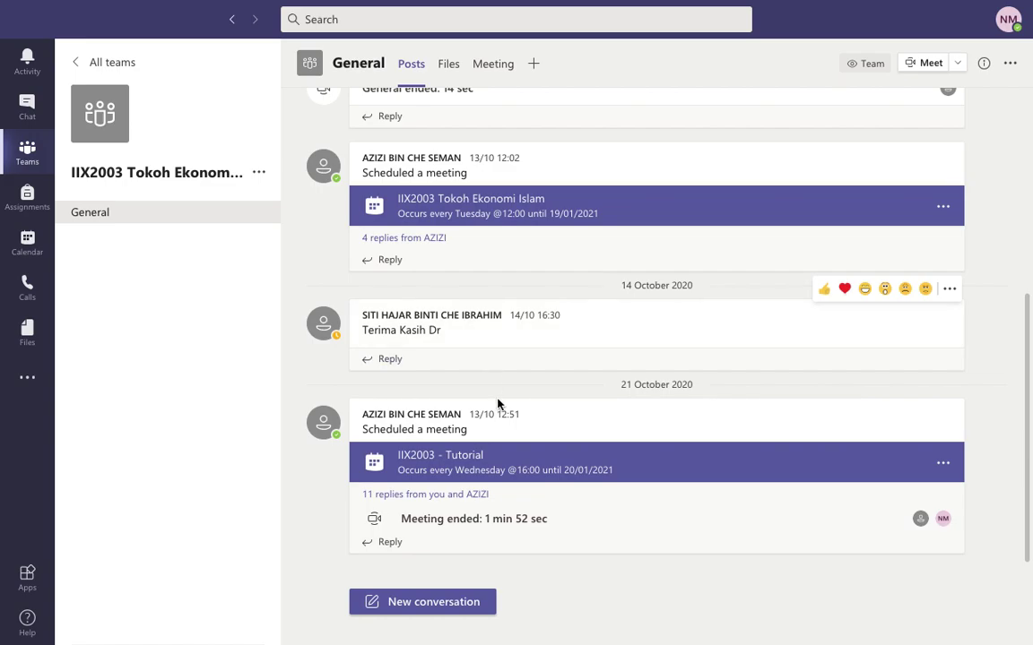
- Open the join screen of the "IIX2003 - Tutorial" meeting from the General channel and turn the camera on
{"action": "left_click", "coordinate": [506, 470]}
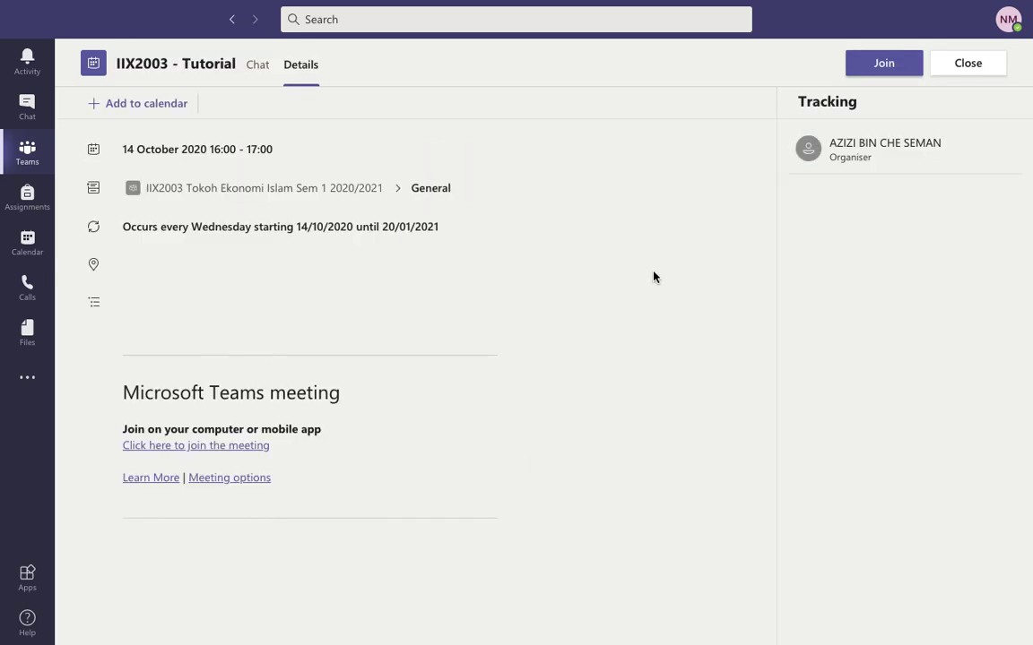
{"action": "left_click", "coordinate": [906, 70]}
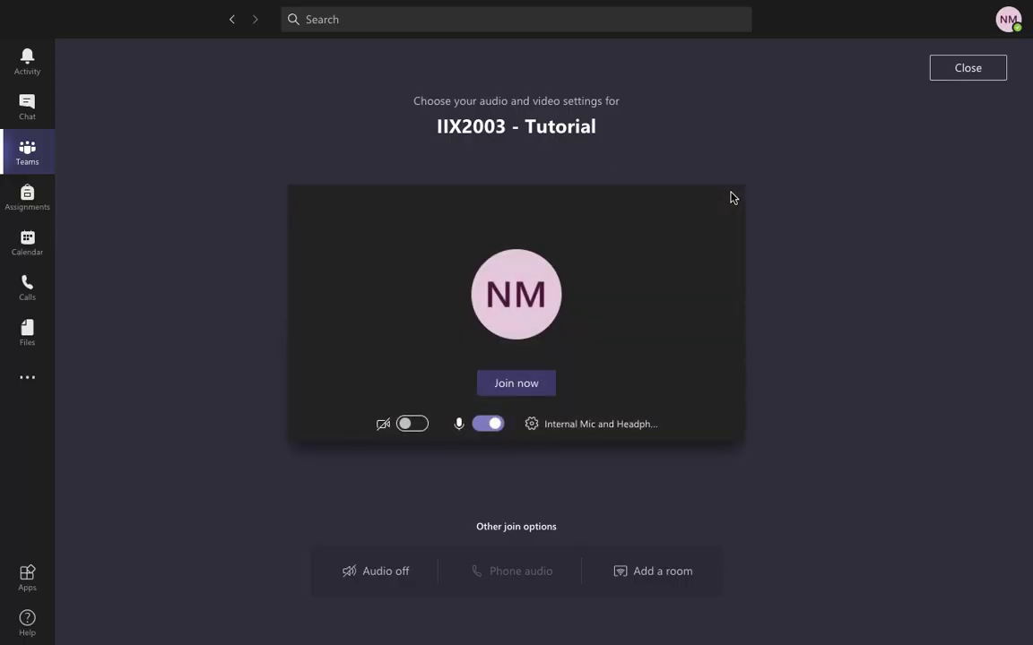
{"action": "left_click", "coordinate": [412, 428]}
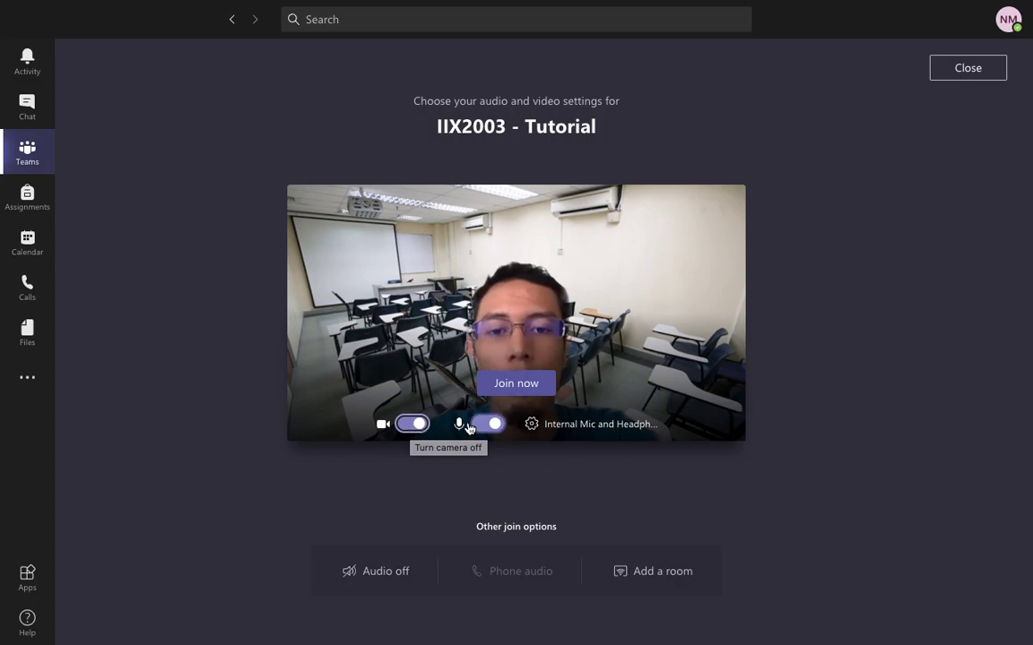
- Select Snap Camera as the camera in the meeting's device settings, review the camera choices again and close the settings
{"action": "left_click", "coordinate": [531, 424]}
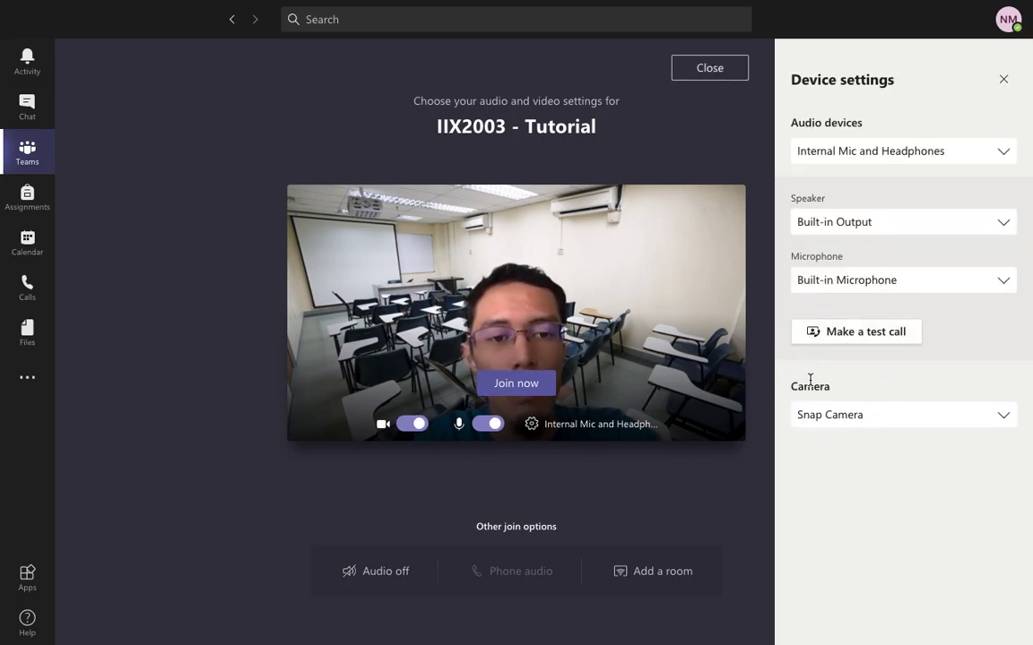
{"action": "left_click", "coordinate": [884, 414]}
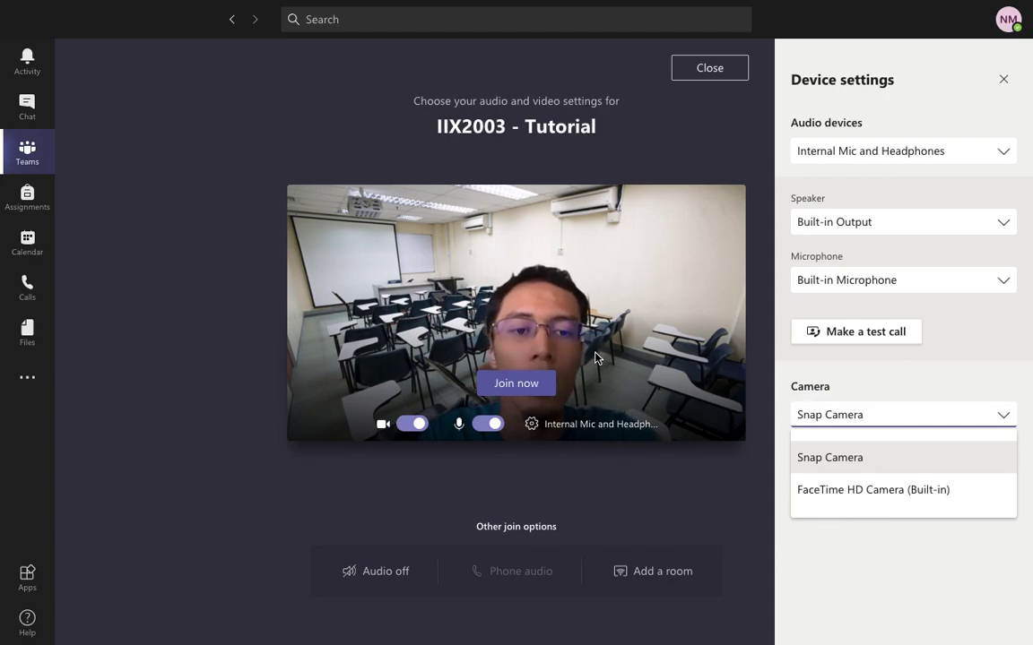
{"action": "left_click", "coordinate": [848, 455]}
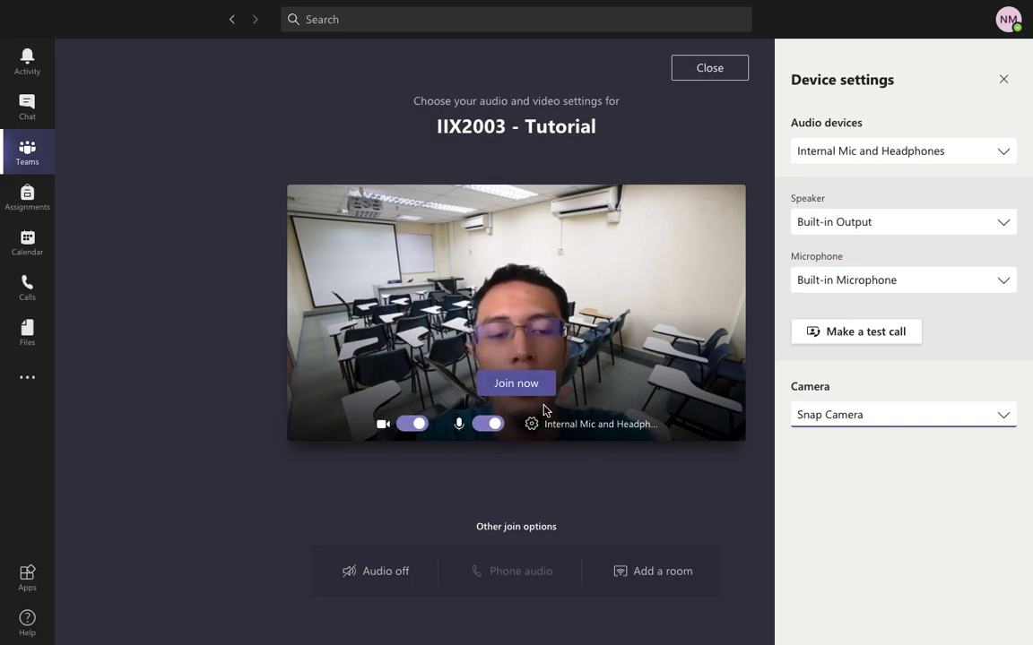
{"action": "left_click", "coordinate": [862, 425]}
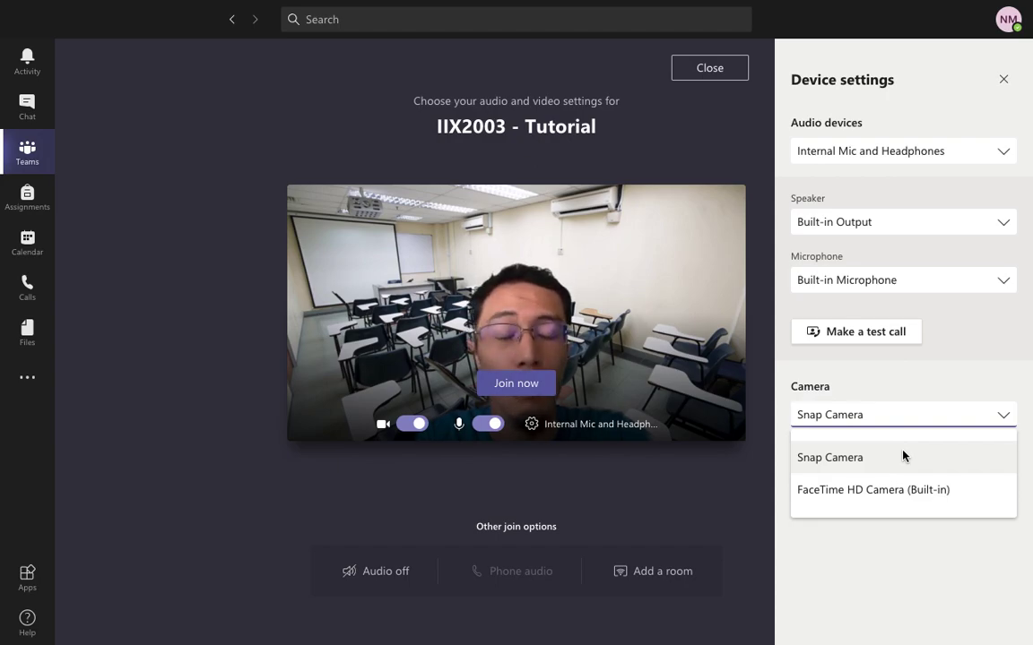
{"action": "left_click", "coordinate": [1003, 79]}
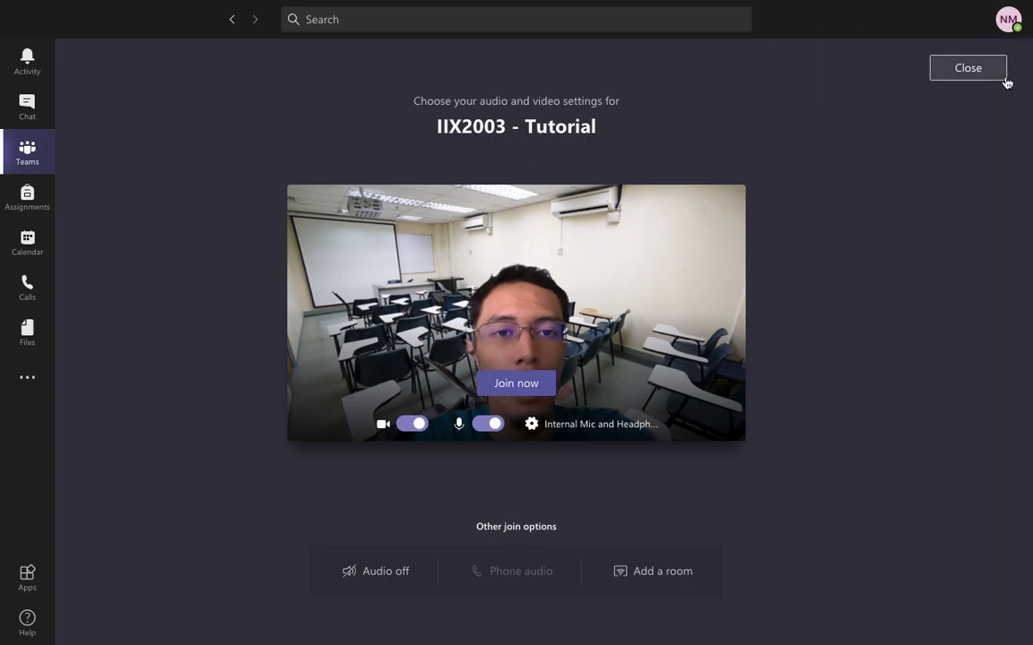
- Close the Teams meeting's join screen without joining and switch to Snap Camera
{"action": "left_click", "coordinate": [946, 58]}
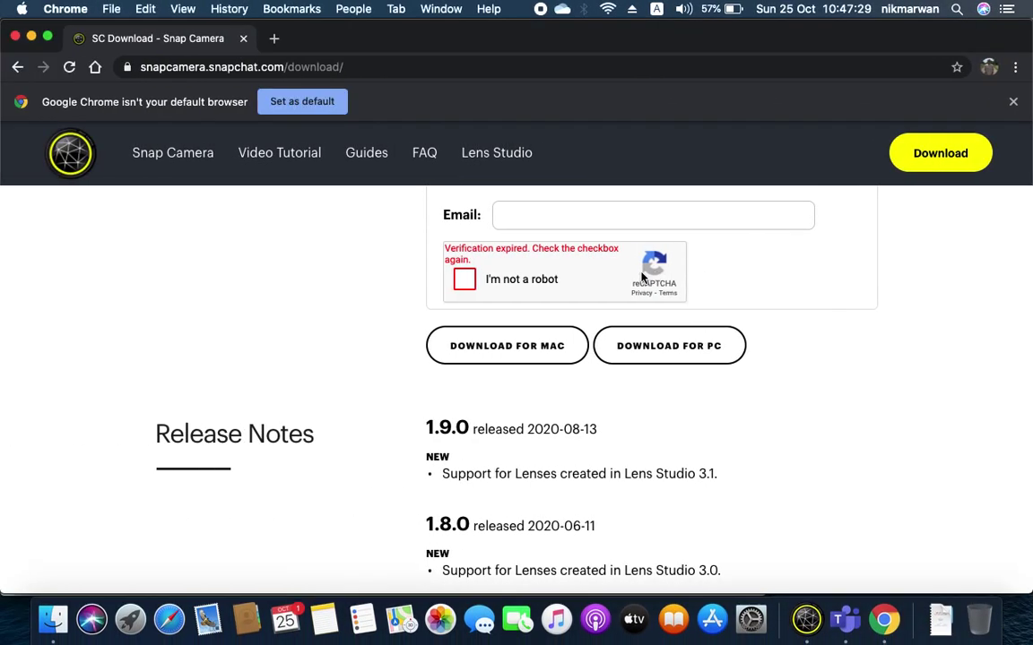
{"action": "left_click", "coordinate": [805, 620]}
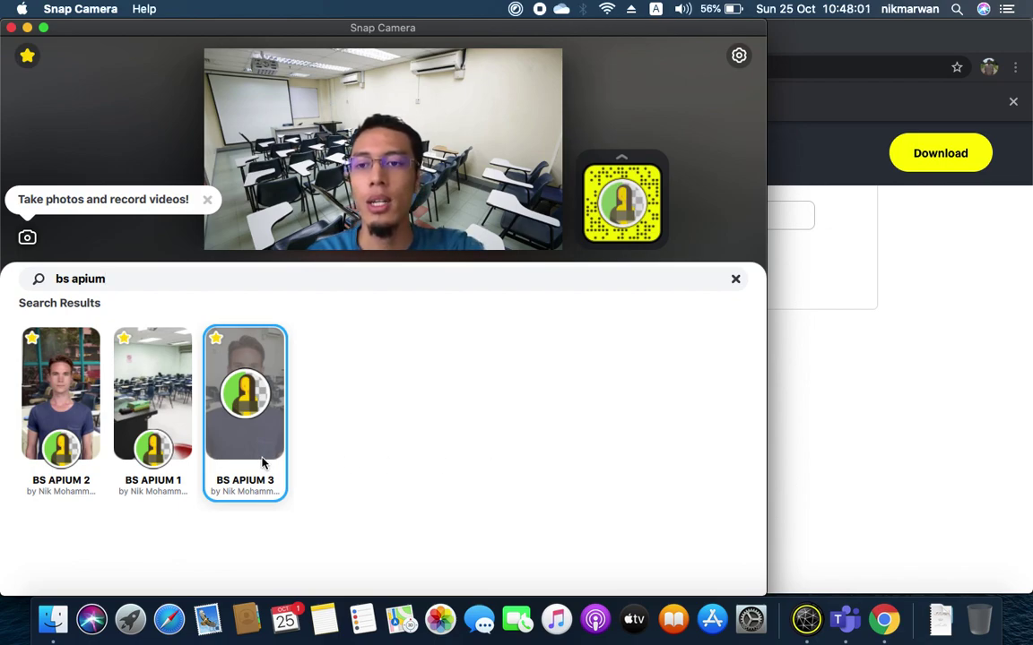
- Try the BS APIUM 1, BS APIUM 2 and BS APIUM 3 background lenses in turn, finishing with BS APIUM 1 applied
{"action": "left_click", "coordinate": [153, 381]}
{"action": "left_click", "coordinate": [79, 355]}
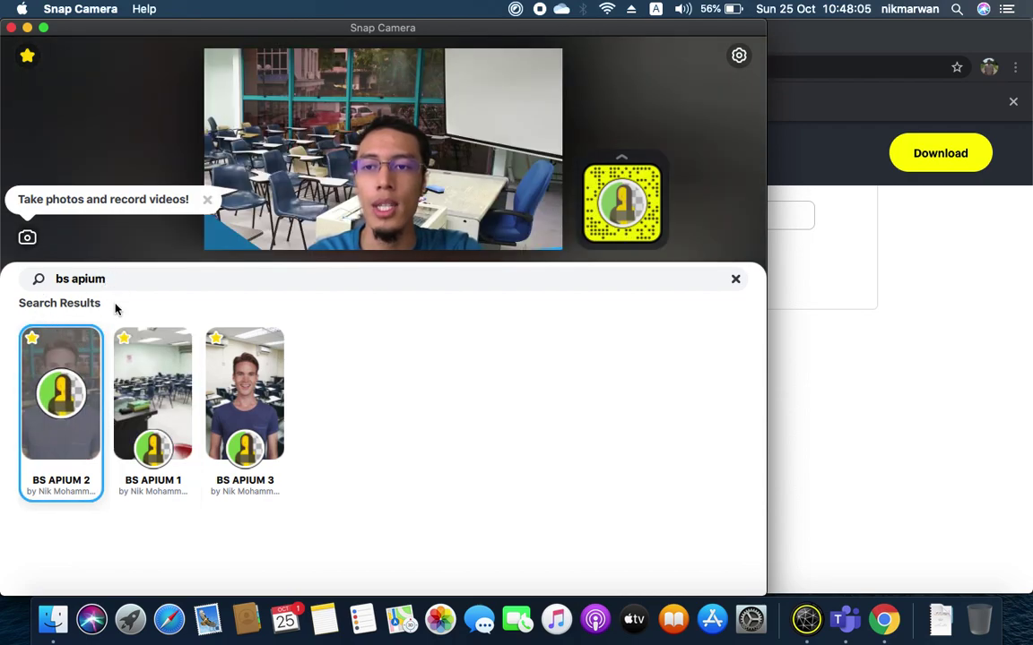
{"action": "left_click", "coordinate": [150, 388]}
{"action": "left_click", "coordinate": [249, 425]}
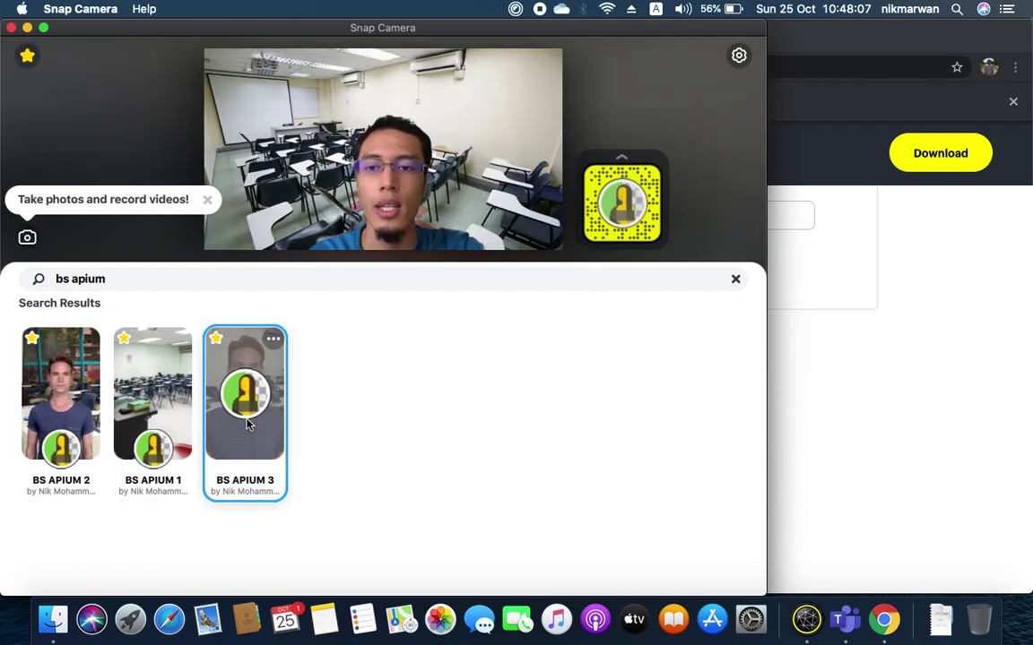
{"action": "left_click", "coordinate": [139, 377]}
{"action": "left_click", "coordinate": [54, 403]}
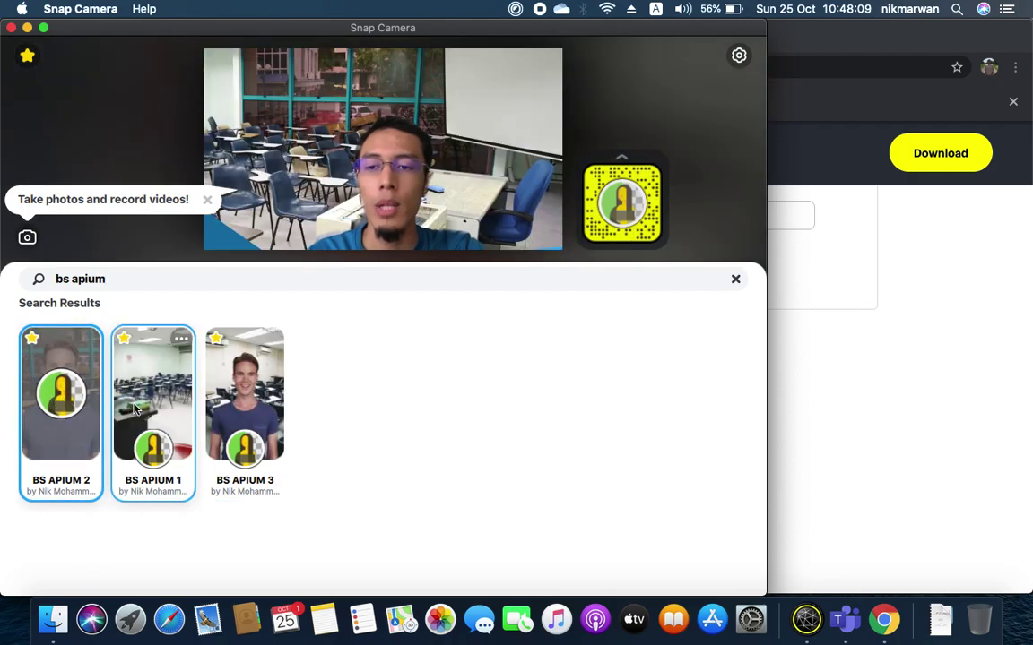
{"action": "left_click", "coordinate": [135, 409]}
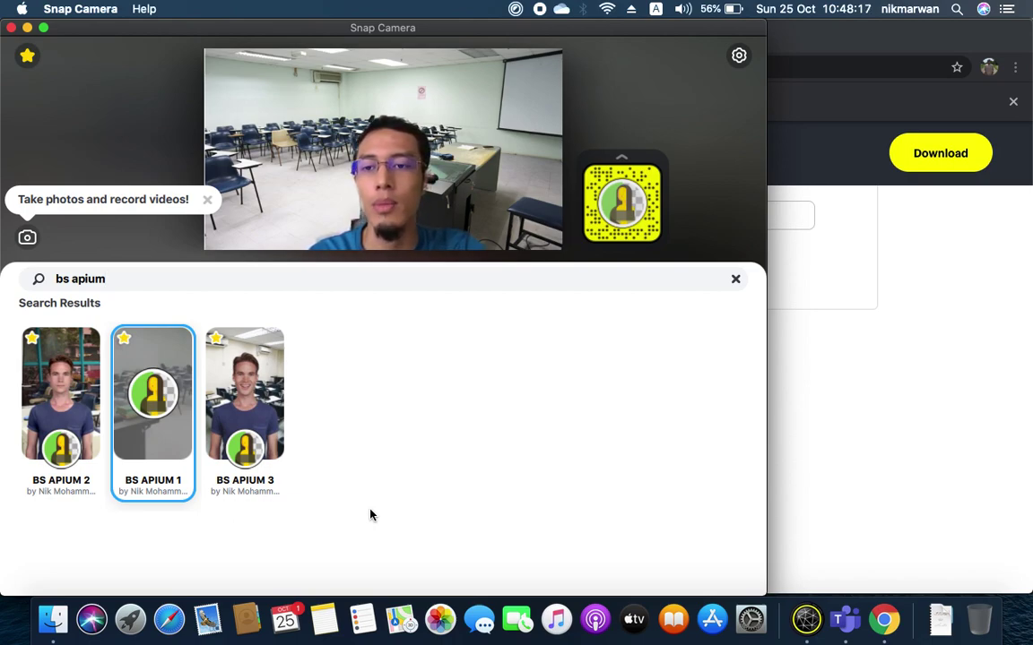
- Clear the lens search and search for "bs apium" again to check the favorite marking on BS APIUM 1
{"action": "left_click", "coordinate": [733, 280]}
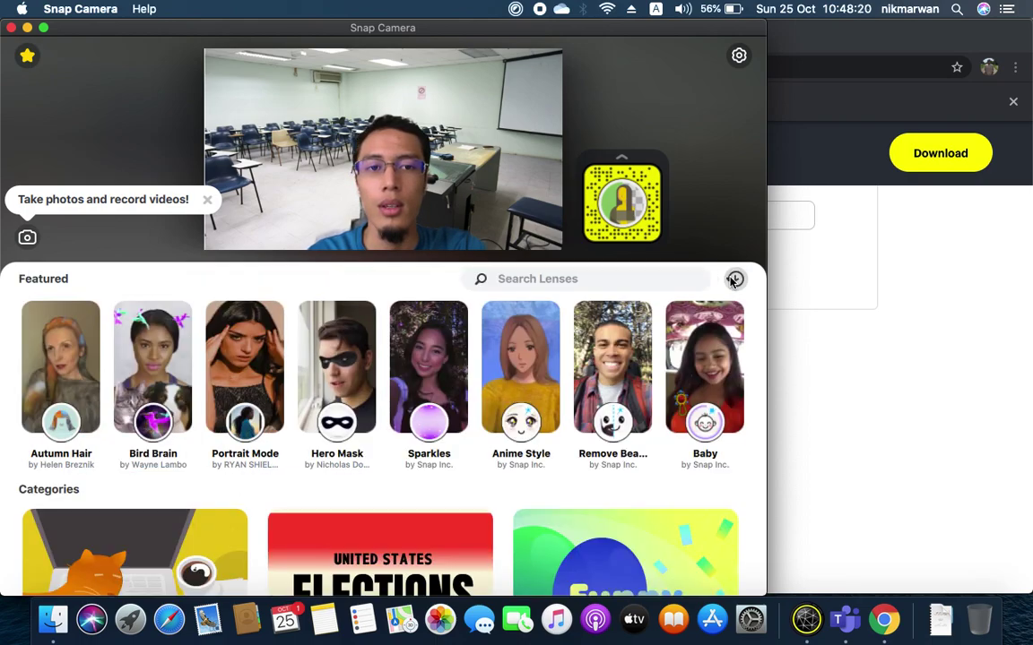
{"action": "left_click", "coordinate": [521, 282]}
{"action": "type", "text": "bs apium"}
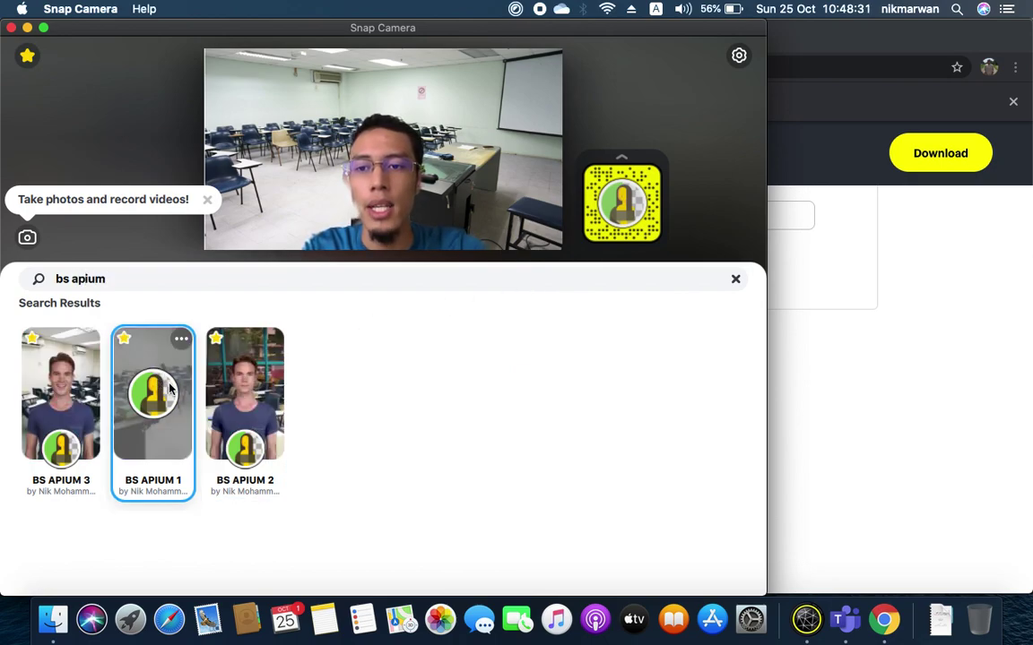
{"action": "left_click", "coordinate": [125, 339]}
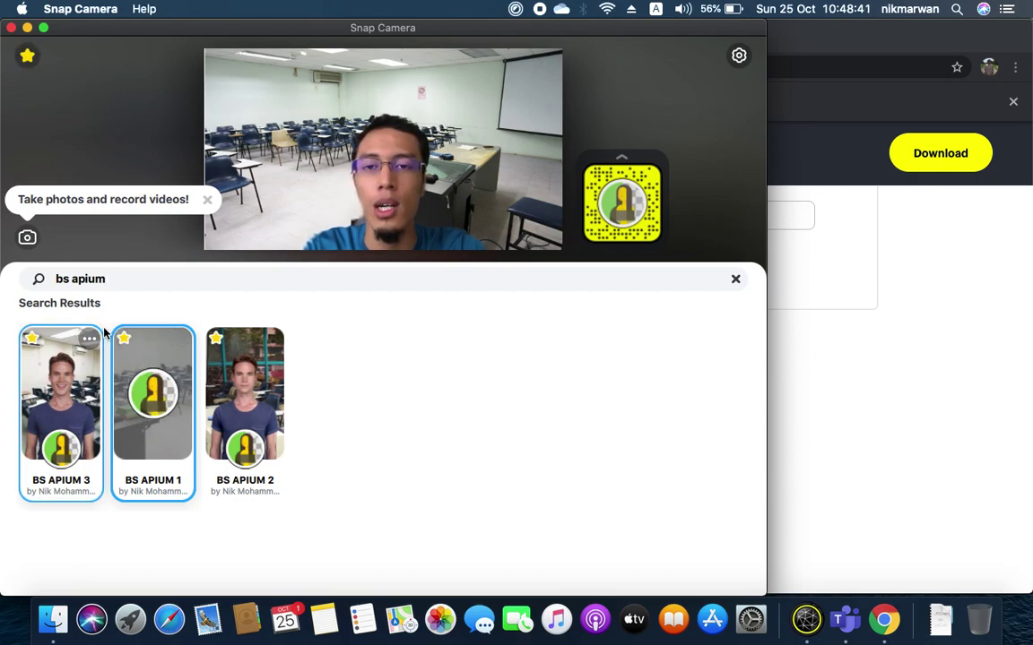
- View the list of favorite lenses, close it and clear the lens search
{"action": "left_click", "coordinate": [28, 56]}
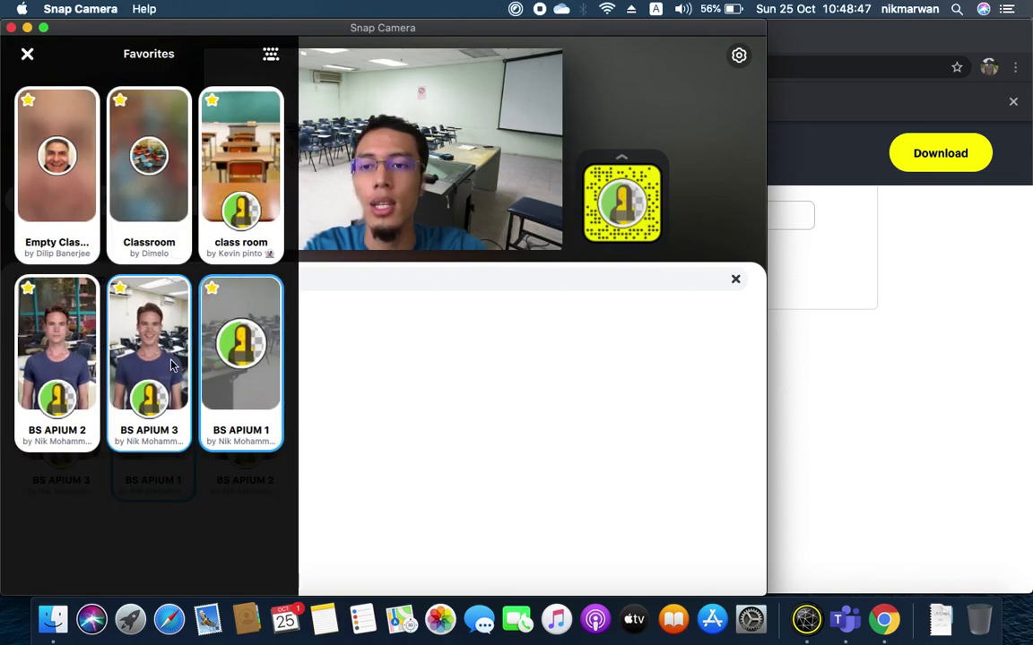
{"action": "left_click", "coordinate": [412, 307]}
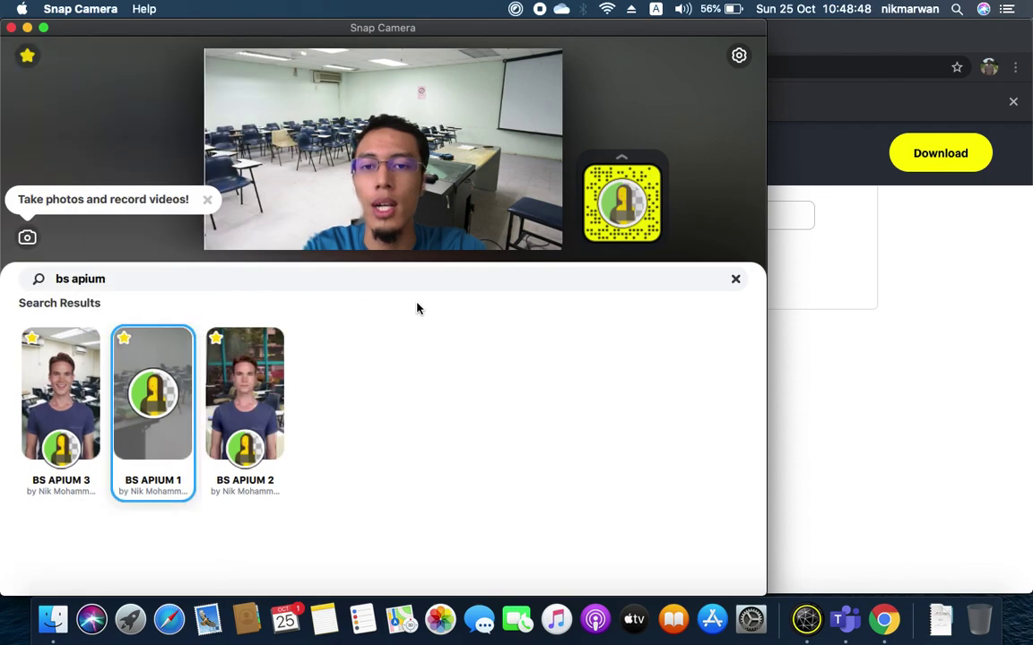
{"action": "left_click", "coordinate": [734, 279]}
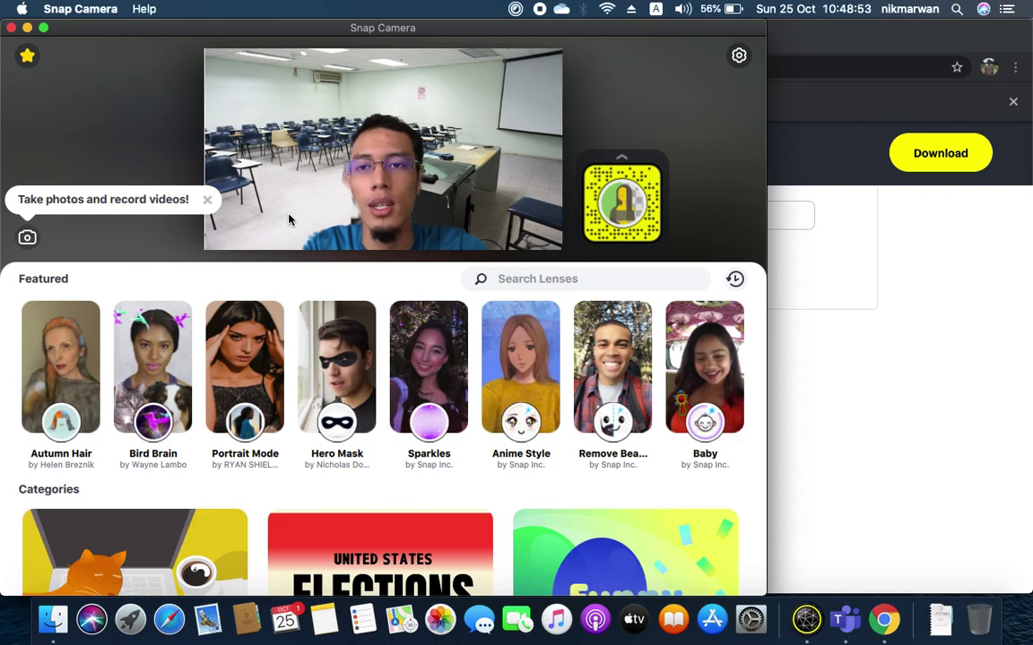
- Preview the BS APIUM 1, 2 and 3 lenses repeatedly from the favorites, finish on BS APIUM 1 and close the favorites
{"action": "left_click", "coordinate": [27, 55]}
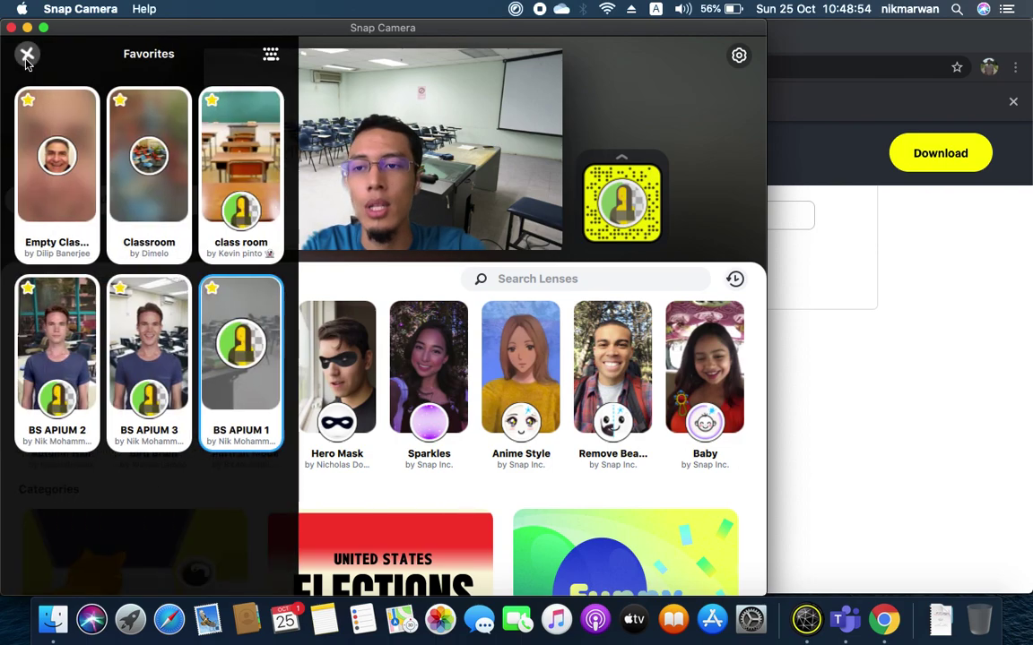
{"action": "left_click", "coordinate": [162, 360]}
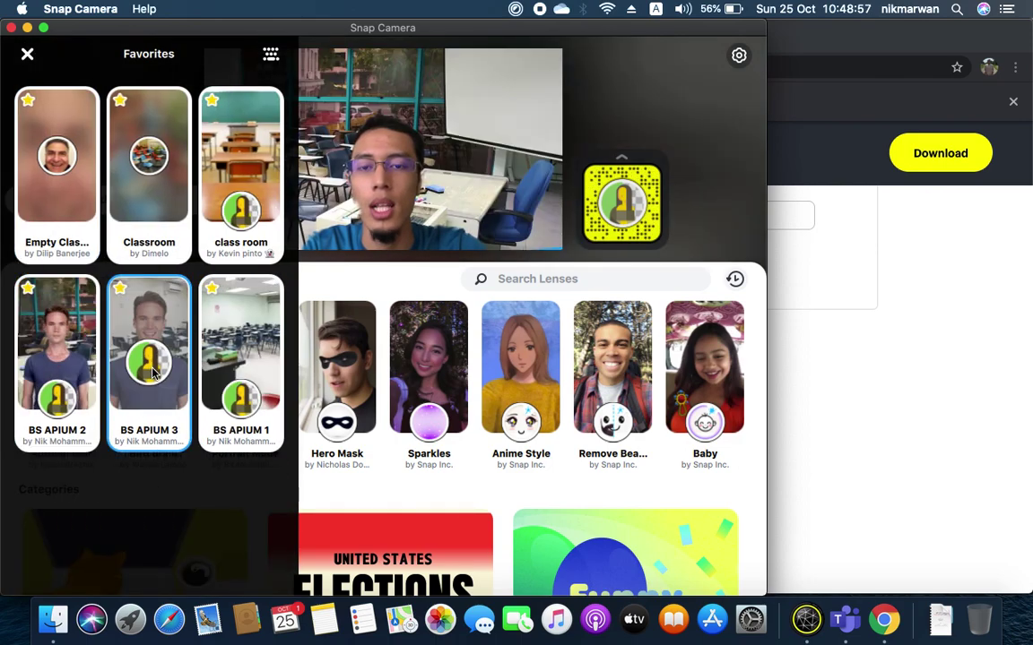
{"action": "left_click", "coordinate": [238, 371]}
{"action": "left_click", "coordinate": [162, 373]}
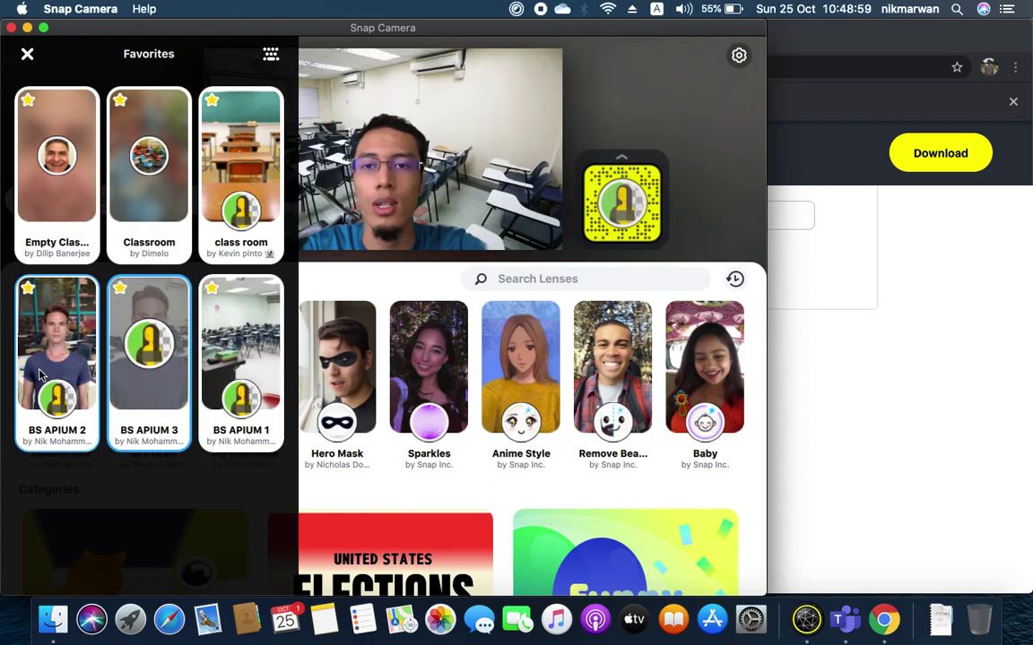
{"action": "left_click", "coordinate": [40, 369]}
{"action": "left_click", "coordinate": [114, 325]}
{"action": "left_click", "coordinate": [226, 299]}
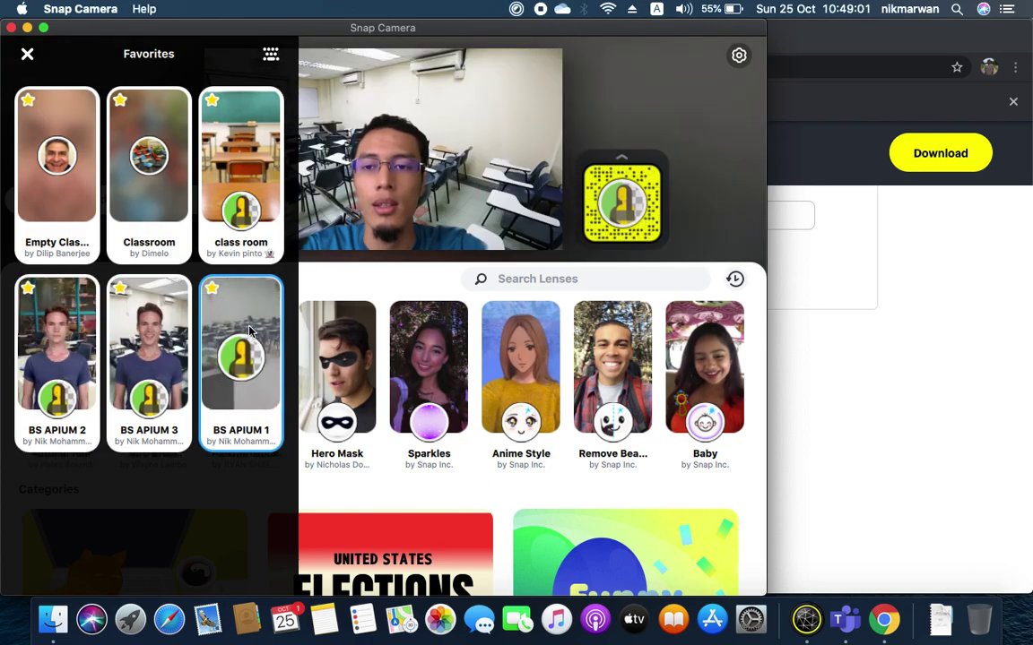
{"action": "left_click", "coordinate": [148, 342]}
{"action": "left_click", "coordinate": [56, 349]}
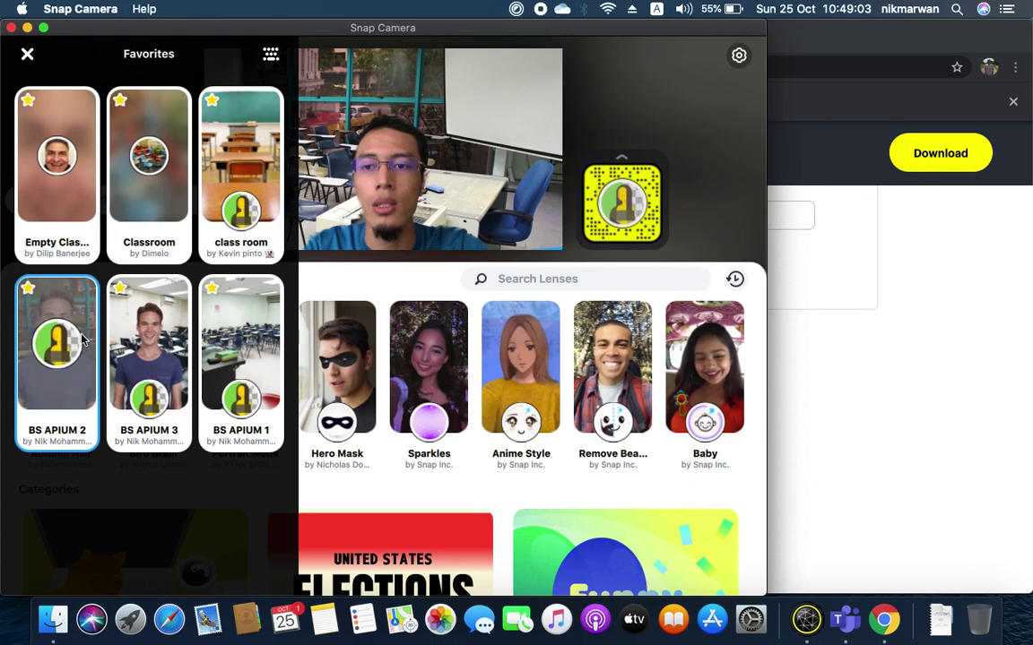
{"action": "left_click", "coordinate": [177, 342]}
{"action": "left_click", "coordinate": [243, 340]}
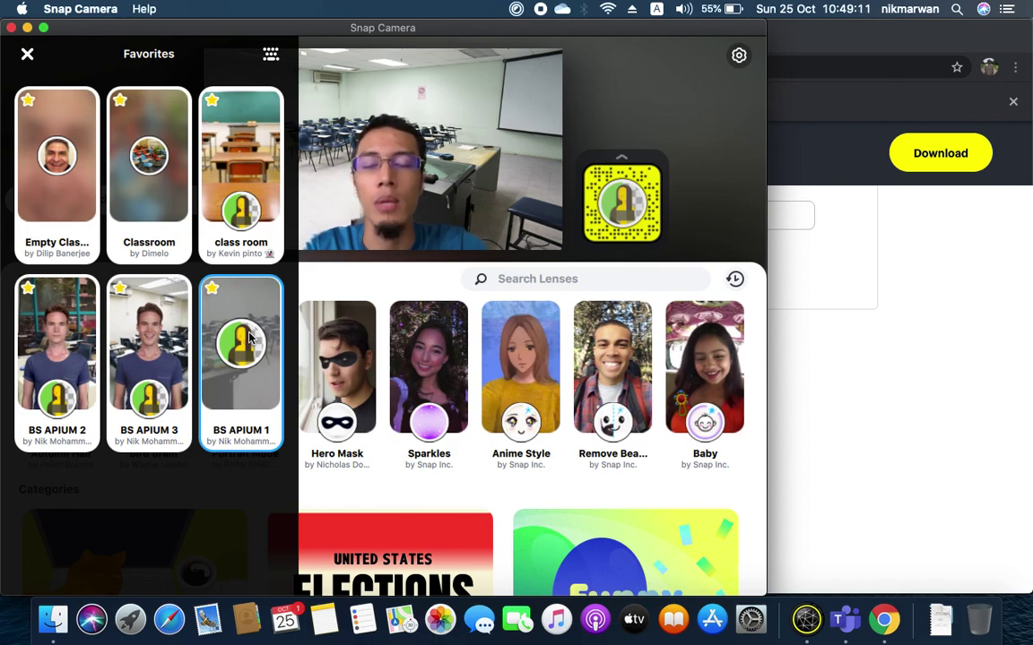
{"action": "left_click", "coordinate": [147, 290]}
{"action": "left_click", "coordinate": [56, 303]}
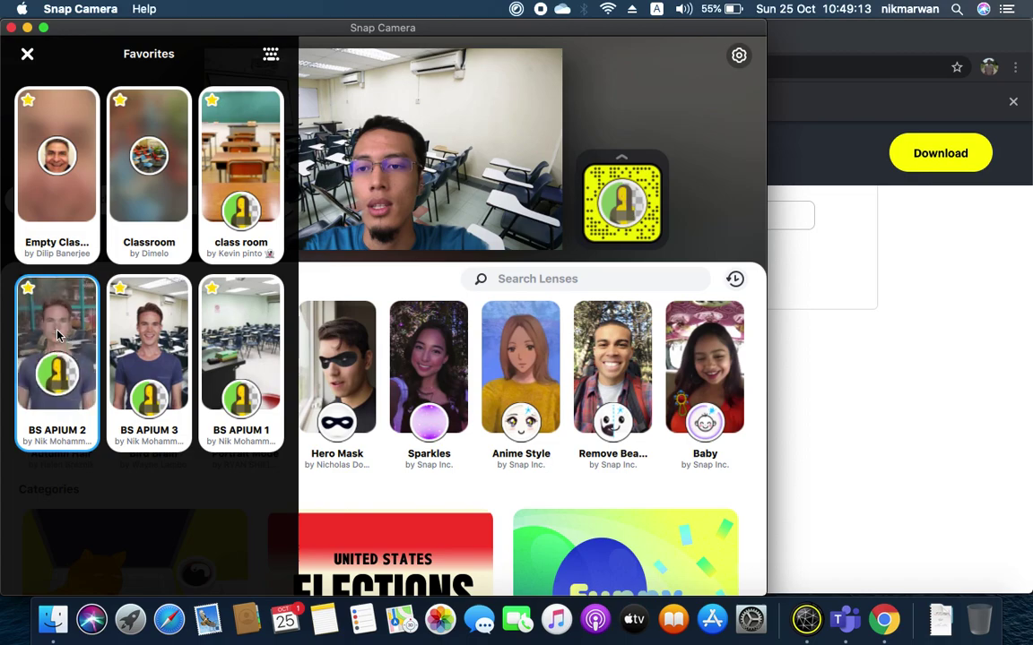
{"action": "left_click", "coordinate": [139, 336]}
{"action": "left_click", "coordinate": [216, 319]}
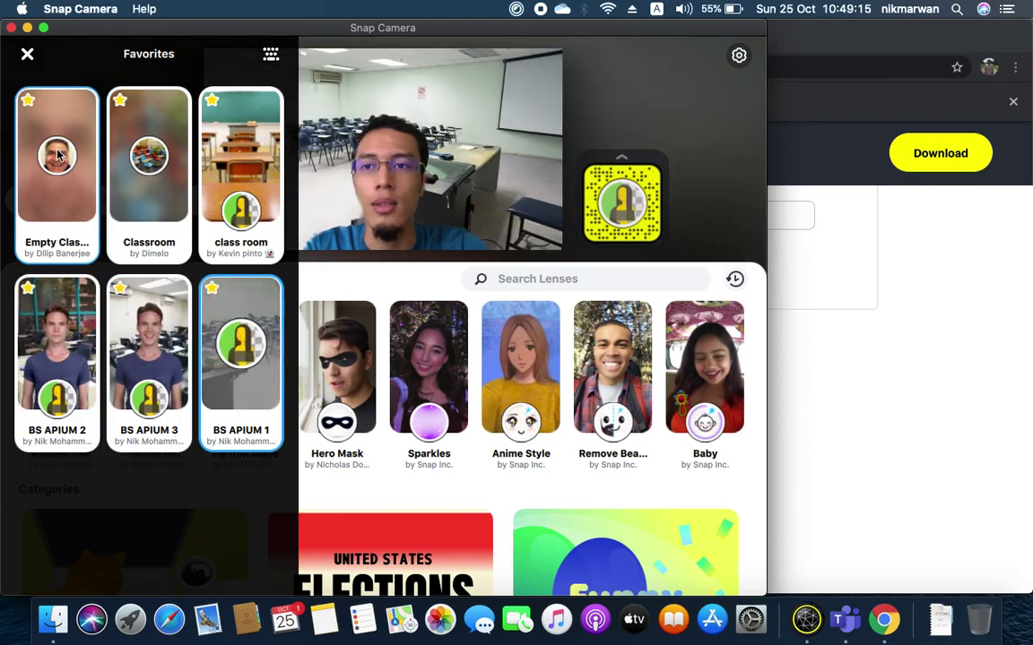
{"action": "left_click", "coordinate": [27, 55]}
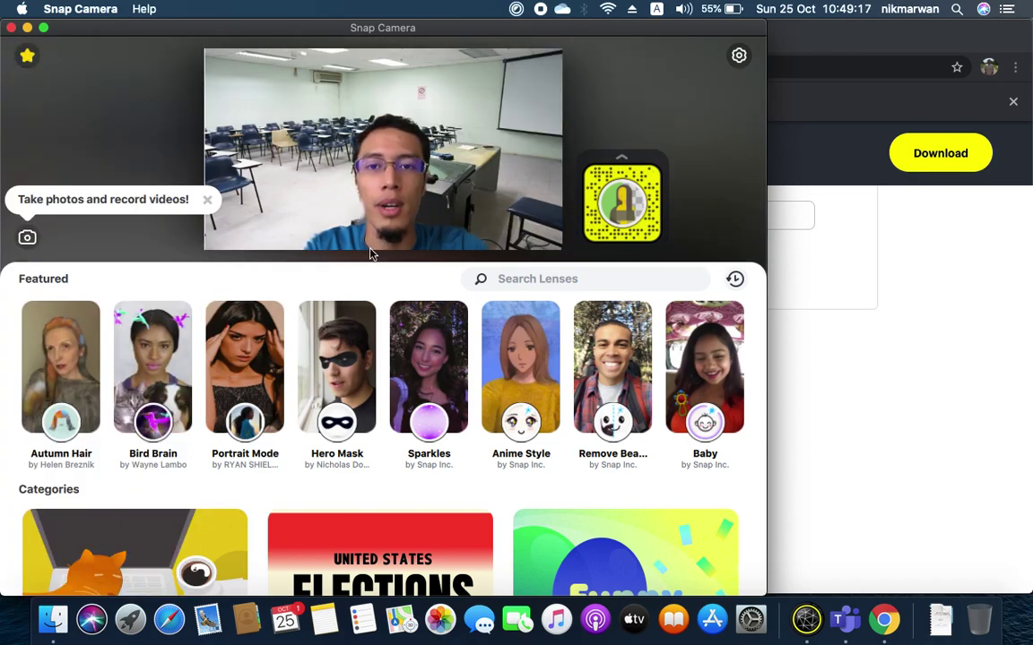